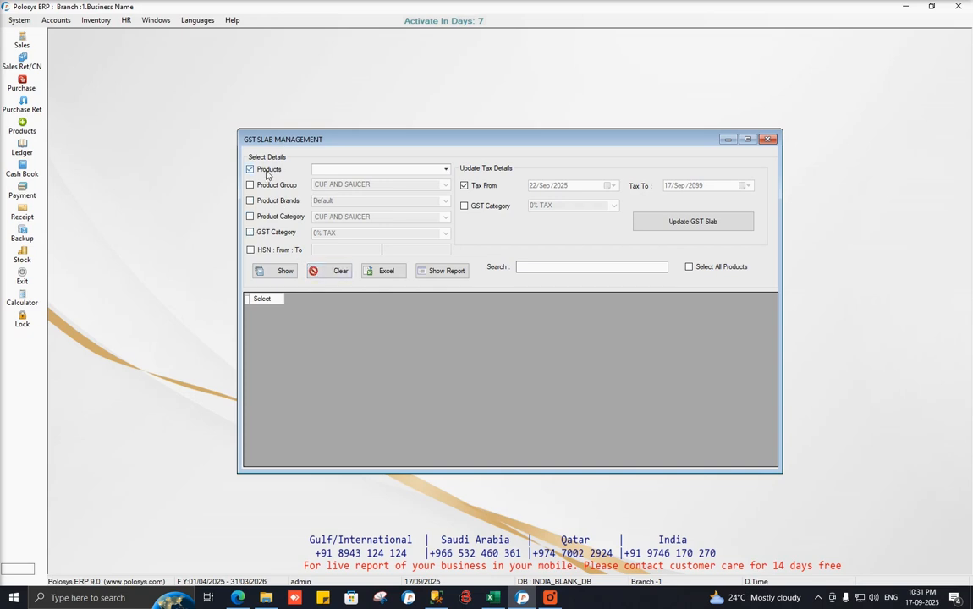
Turn off the individual Products filter in GST slab filtering.
left_click(446, 170)
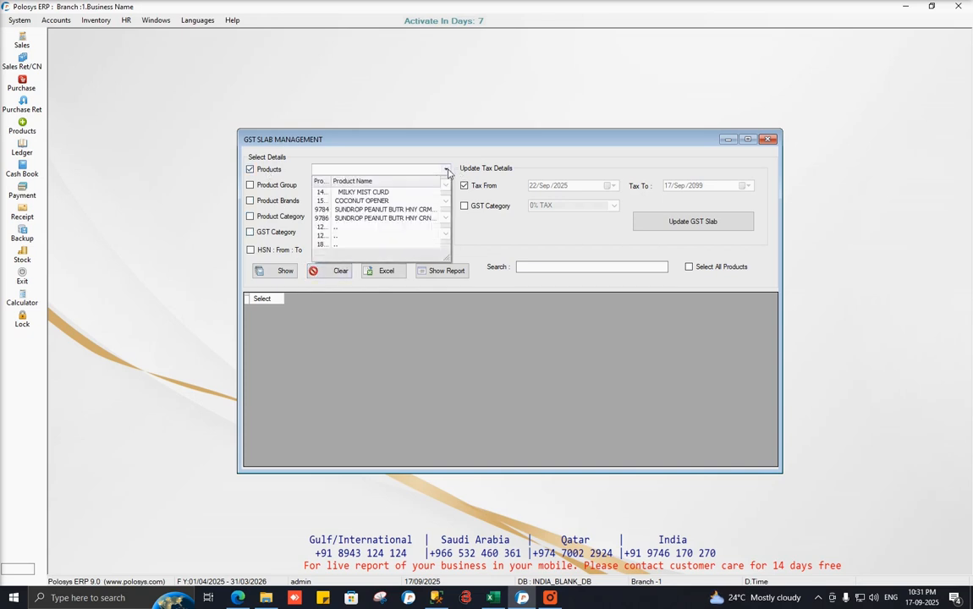
left_click(446, 170)
left_click(250, 169)
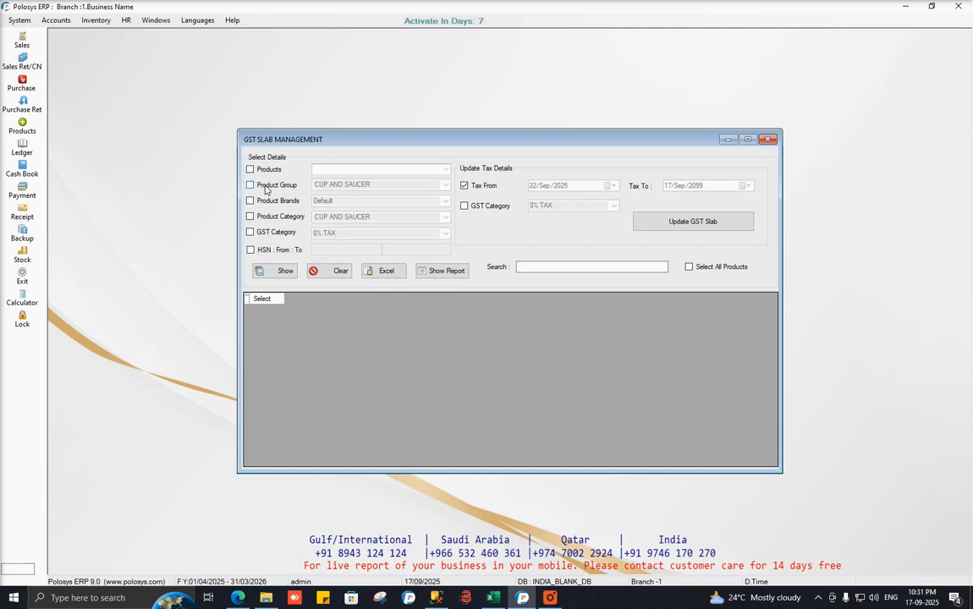
left_click(265, 188)
left_click(265, 188)
Try the HSN From/To range filter, then drop it and enable the Product Group filter.
left_click(256, 251)
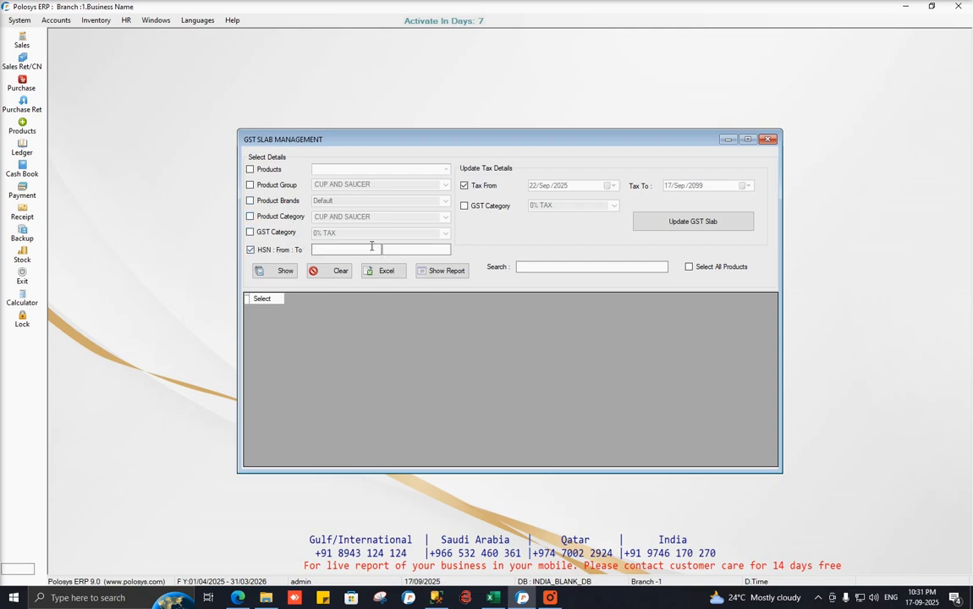
left_click(363, 250)
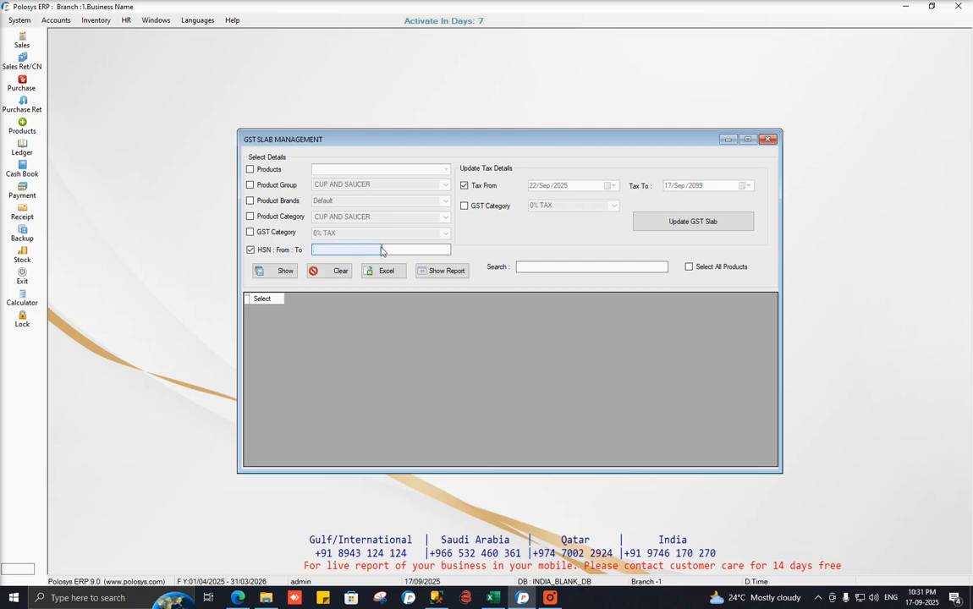
left_click(403, 249)
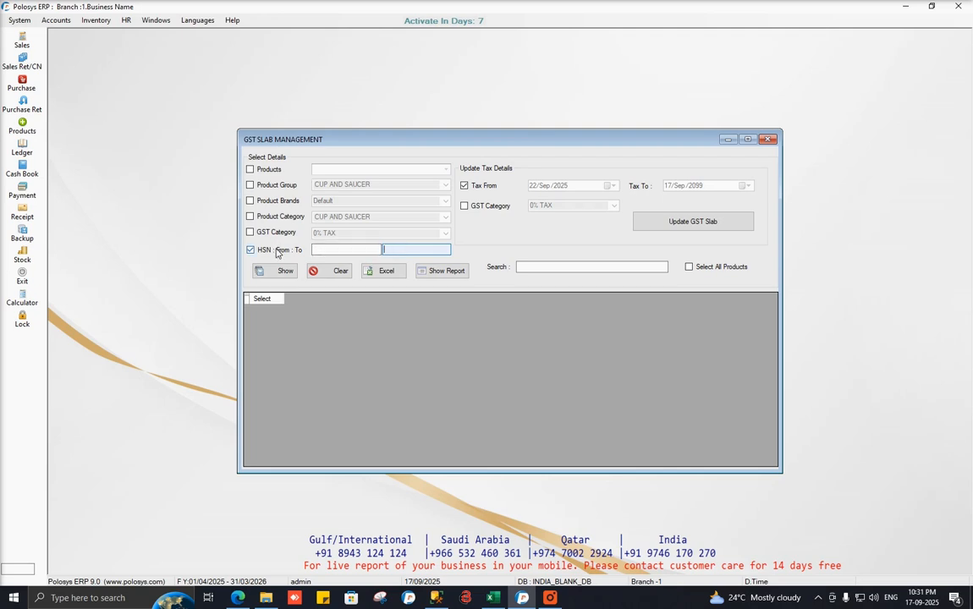
left_click(251, 250)
left_click(281, 186)
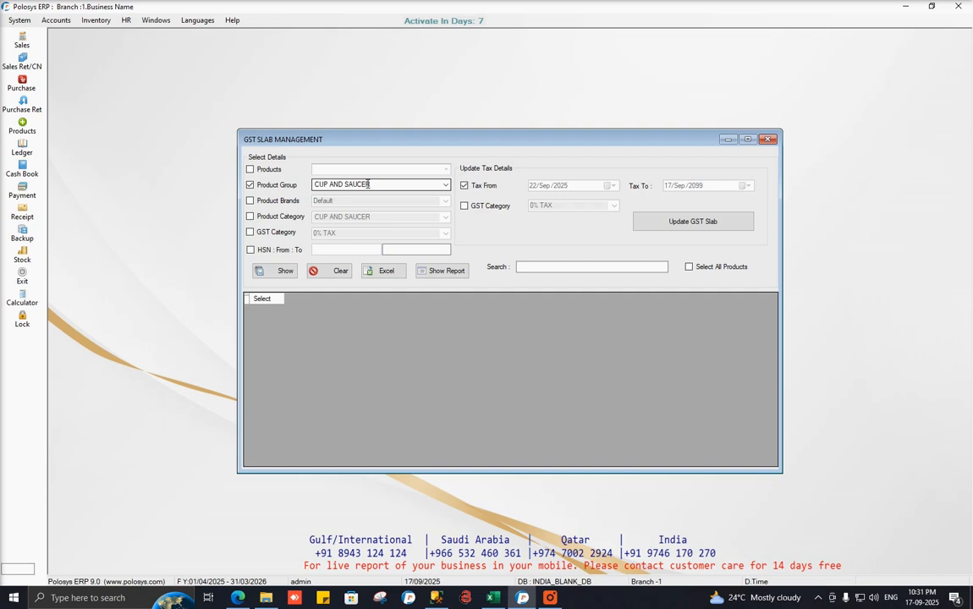
Set the Product Group filter to CHOCOLATE by typing 'cho'.
left_click(368, 184)
type("choCO LATE")
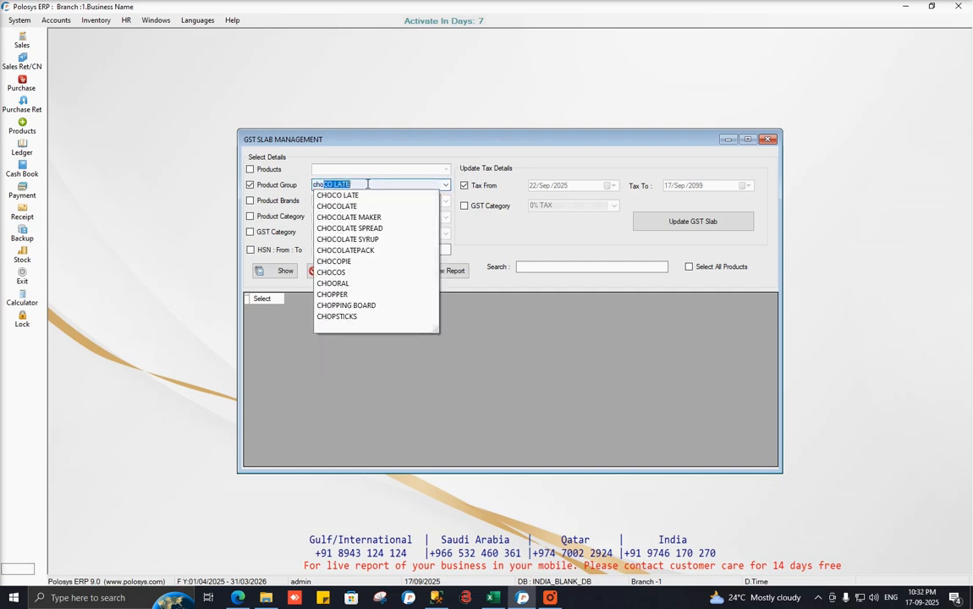
key("Down")
key("Down")
key("Return")
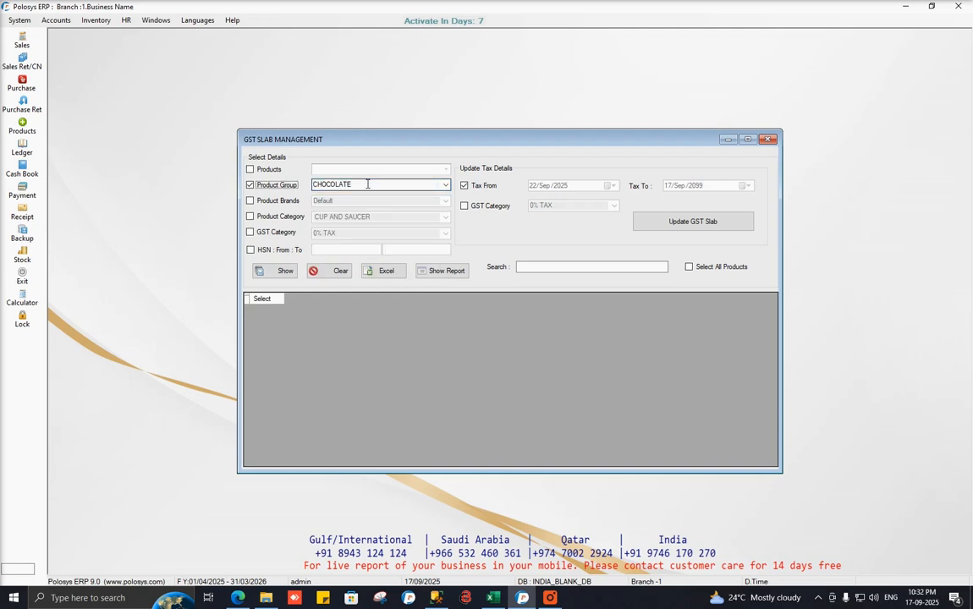
Filter by GST Category 18% TAX and list the matching chocolate products.
left_click(251, 232)
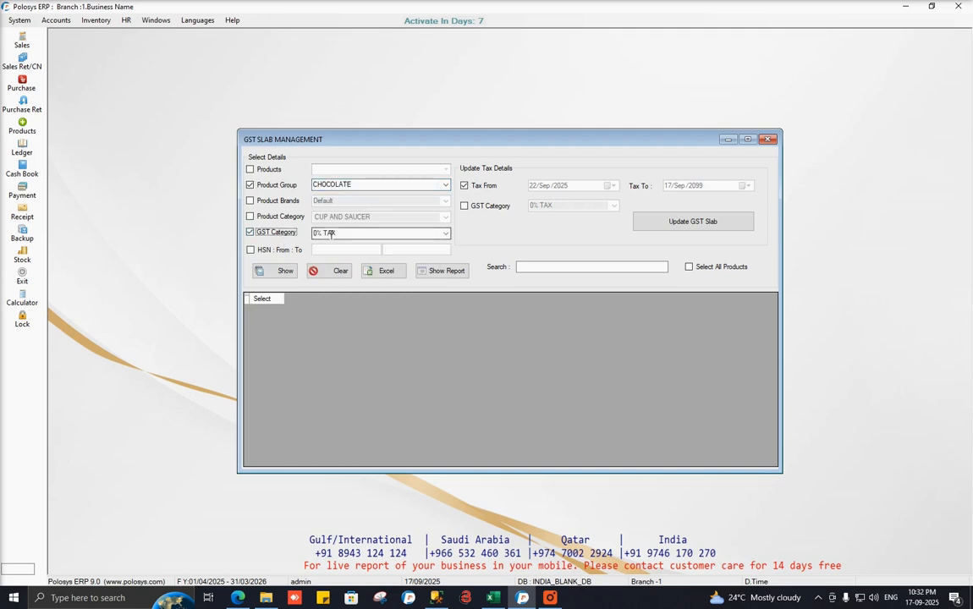
left_click(331, 233)
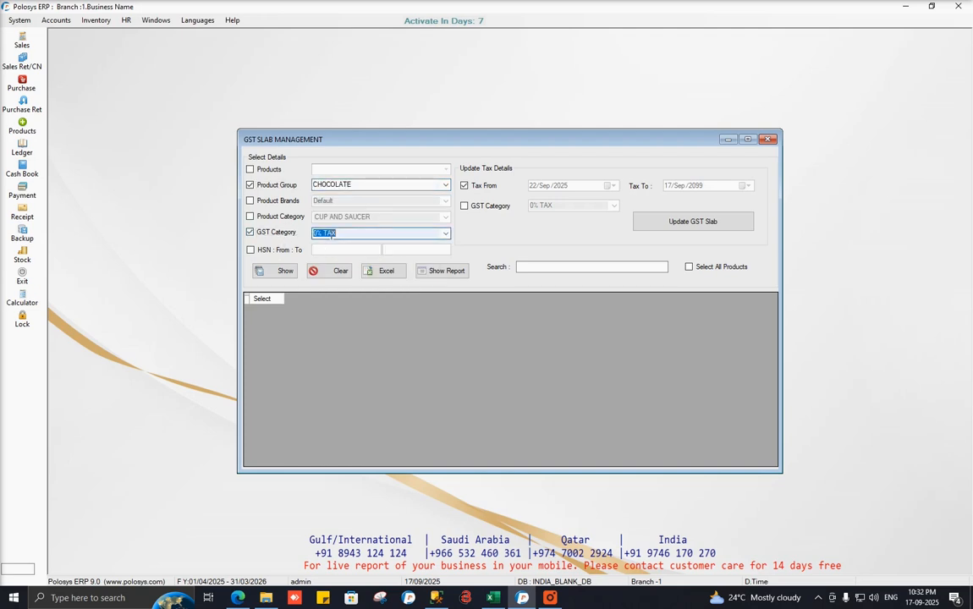
left_click(440, 234)
left_click(339, 254)
left_click(382, 234)
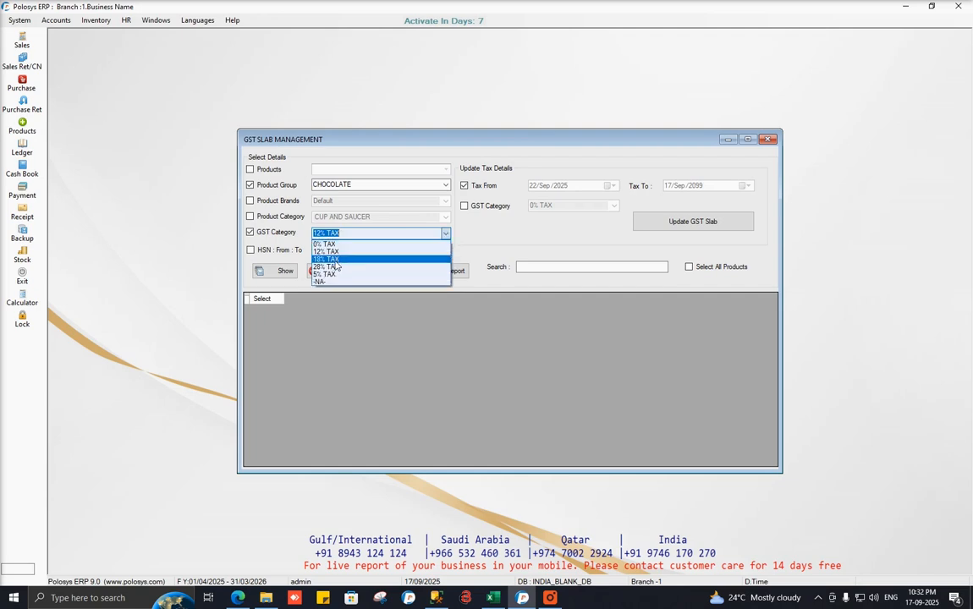
left_click(328, 258)
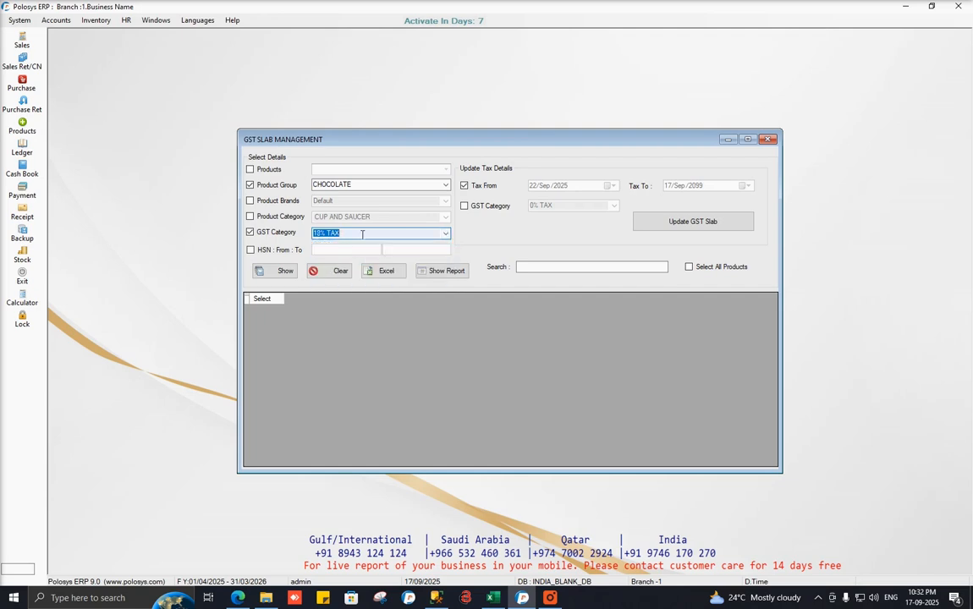
left_click(283, 271)
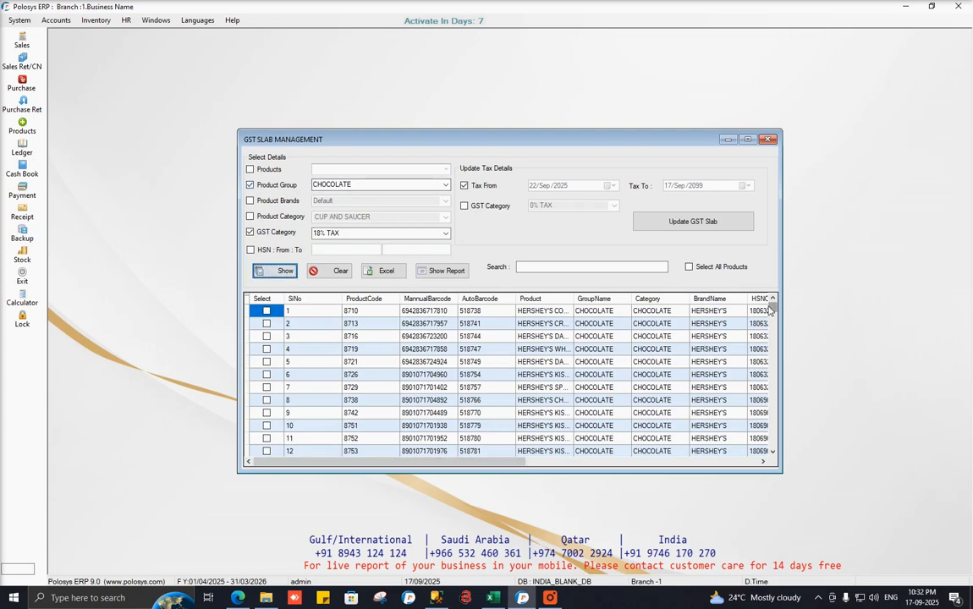
Set the new GST Category to 5% TAX under Update Tax Details and export the list to Excel.
mouse_move(771, 311)
left_mouse_down()
mouse_move(773, 373)
mouse_move(774, 298)
left_mouse_up()
left_click(481, 210)
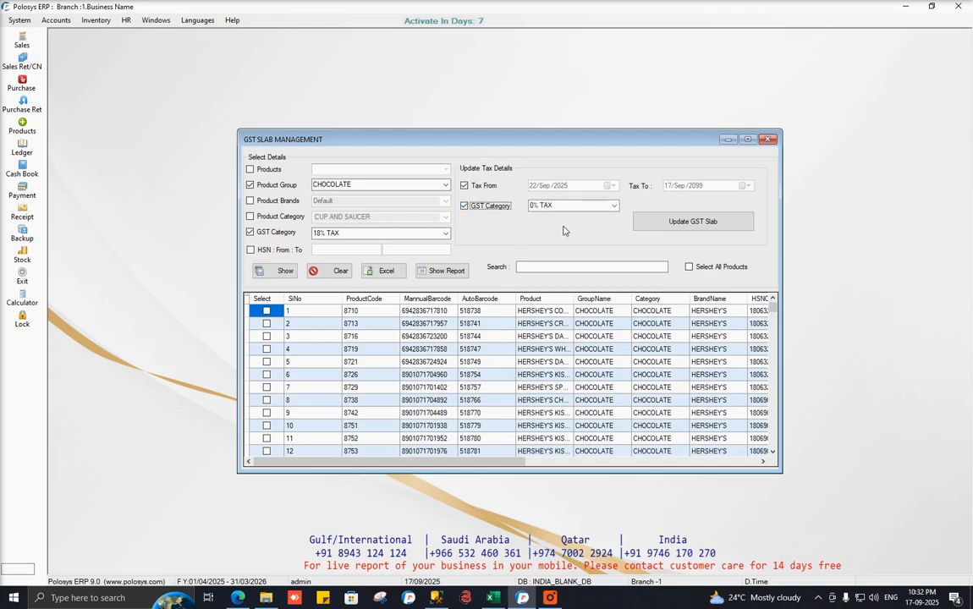
left_click(550, 206)
left_click(554, 246)
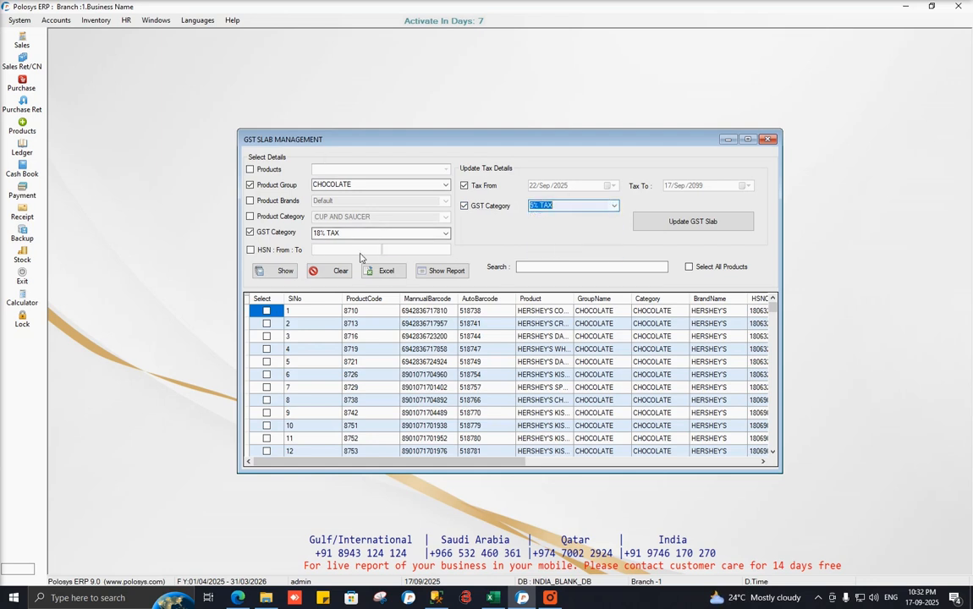
left_click(560, 205)
mouse_move(773, 309)
left_mouse_down()
mouse_move(778, 398)
mouse_move(773, 307)
left_mouse_up()
left_click(397, 275)
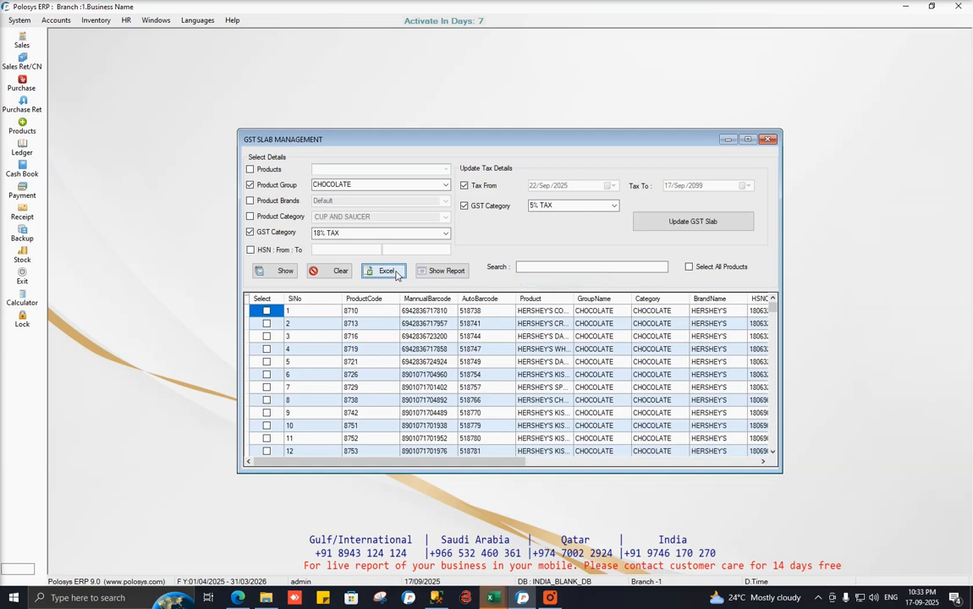
Review the exported 18% TAX chocolate products in Book2, then close it without saving.
left_click(494, 598)
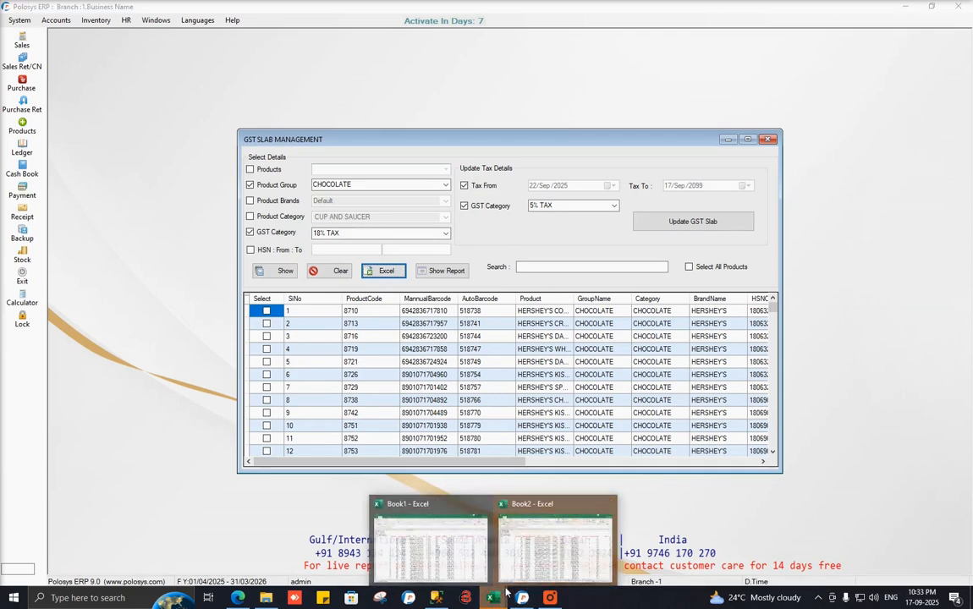
left_click(559, 538)
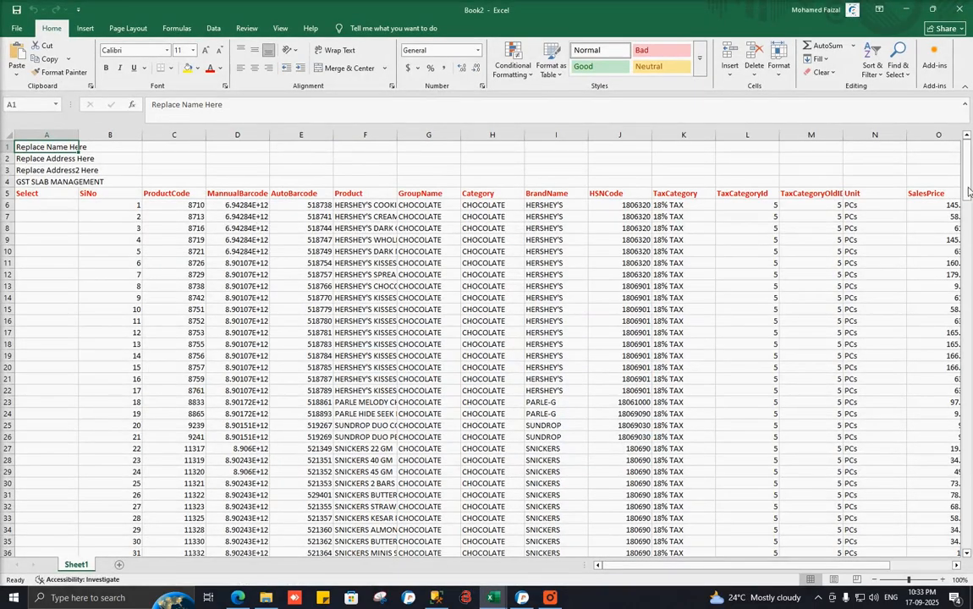
left_click_drag(969, 192, 966, 293)
left_click_drag(972, 467, 969, 432)
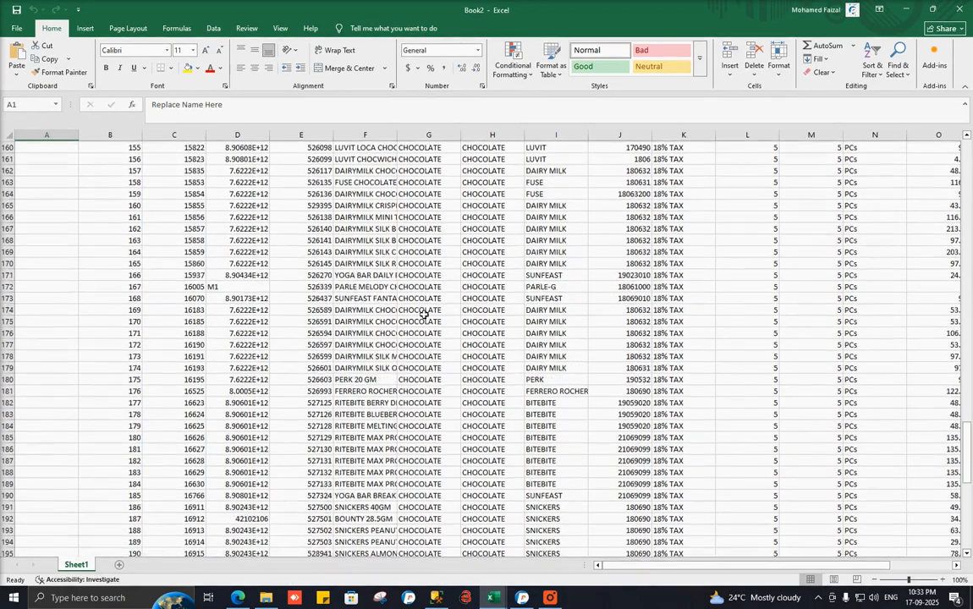
left_click(365, 298)
scroll(218, 279, "down", 11)
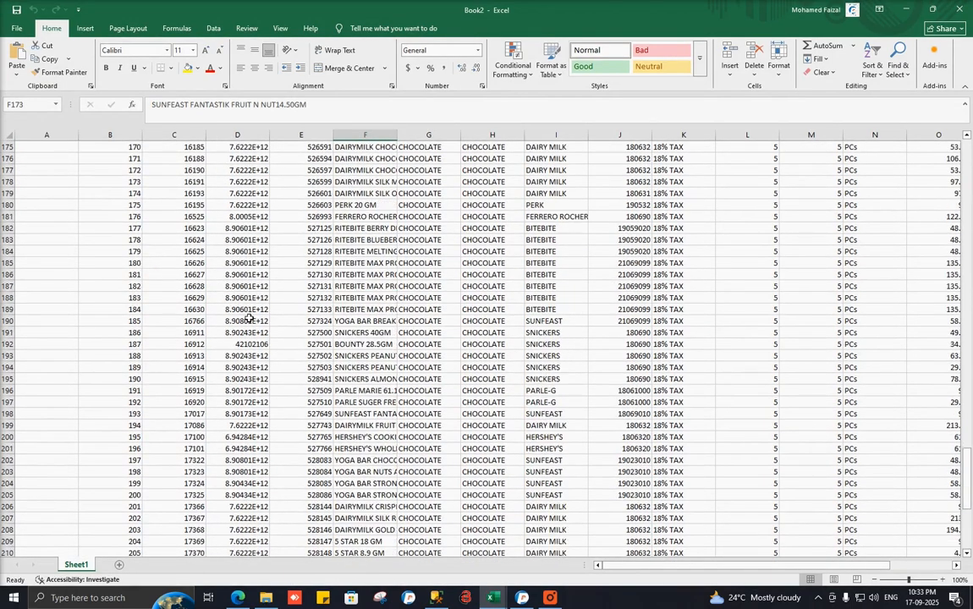
left_click(959, 9)
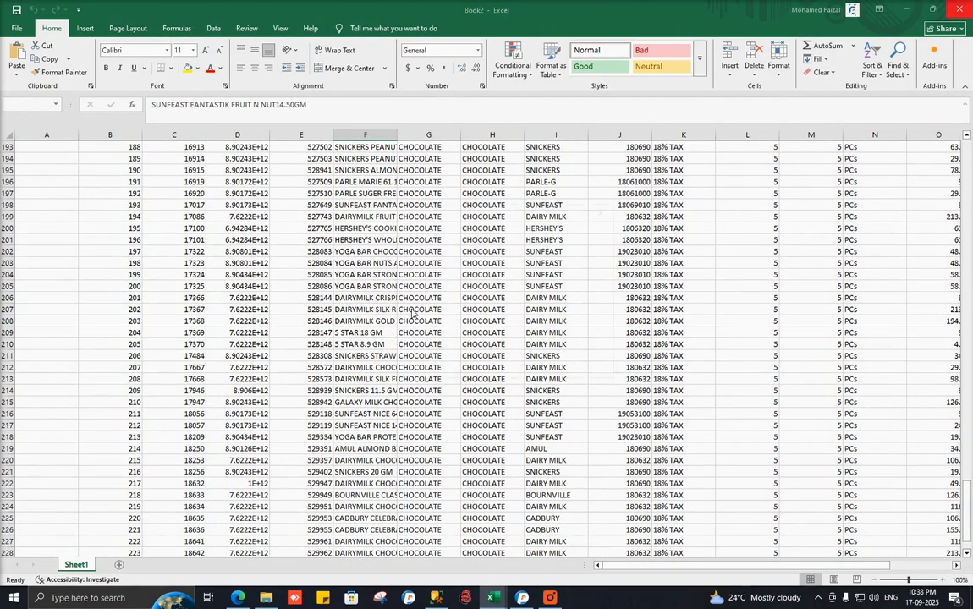
left_click(534, 363)
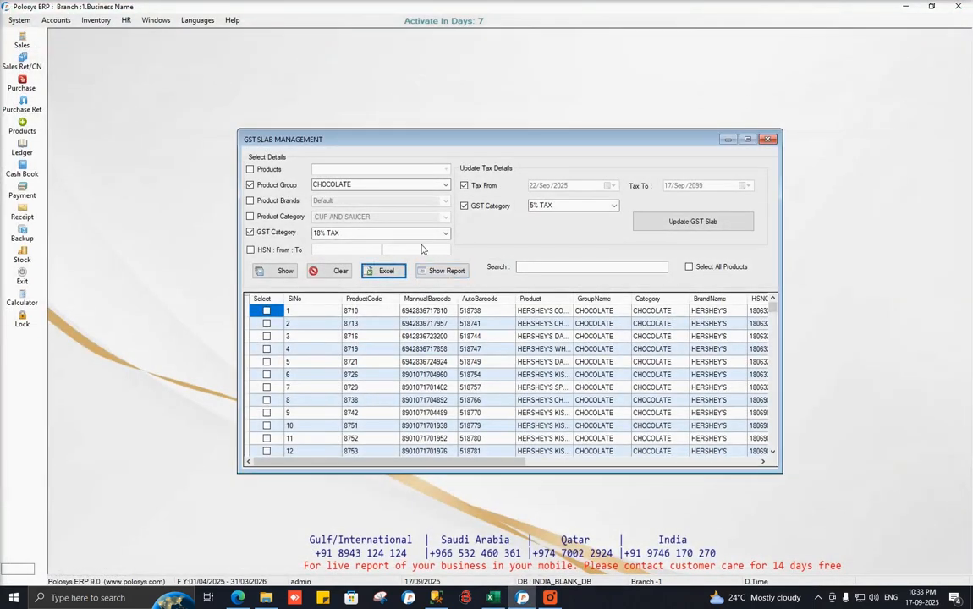
Select all chocolate products except rows 133–136 and apply the 5% GST slab, confirming Yes.
left_click(718, 269)
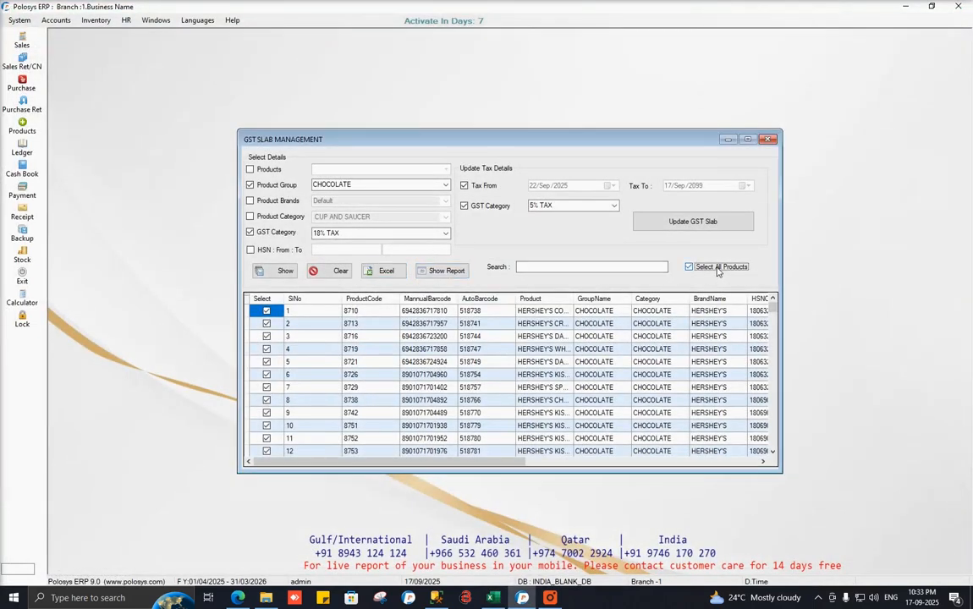
left_click_drag(773, 310, 776, 396)
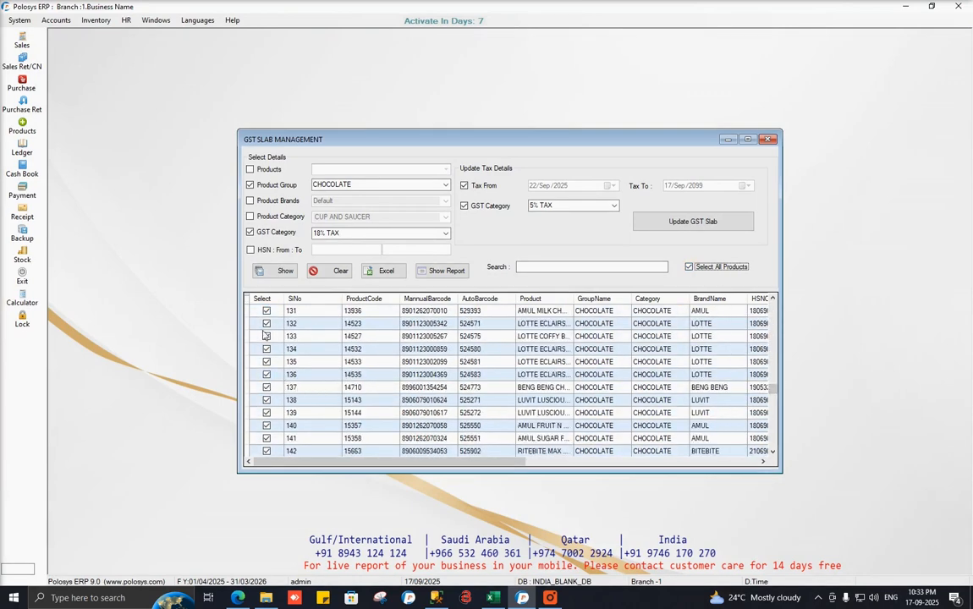
left_click(267, 361)
left_click(267, 374)
left_click(267, 349)
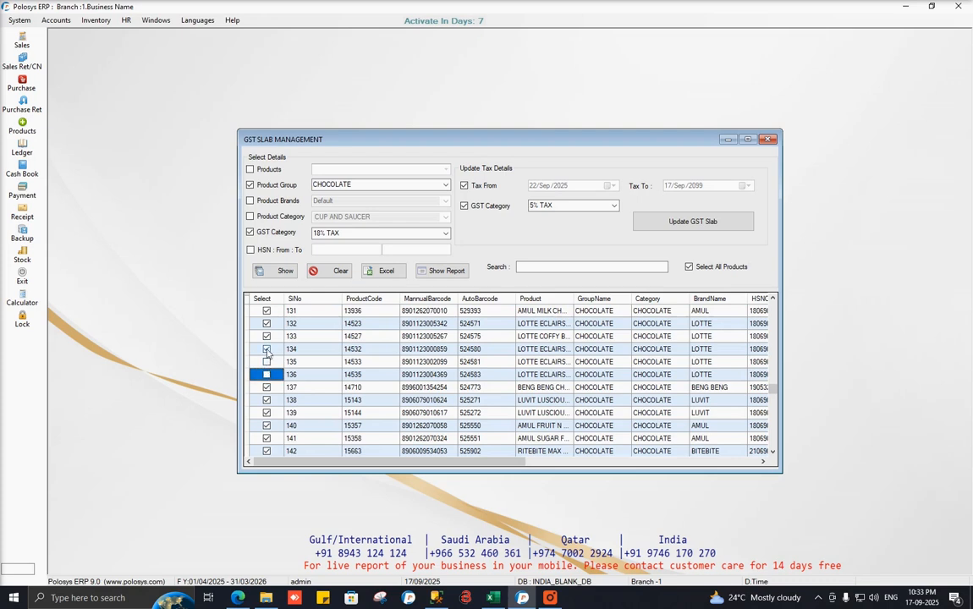
left_click(267, 336)
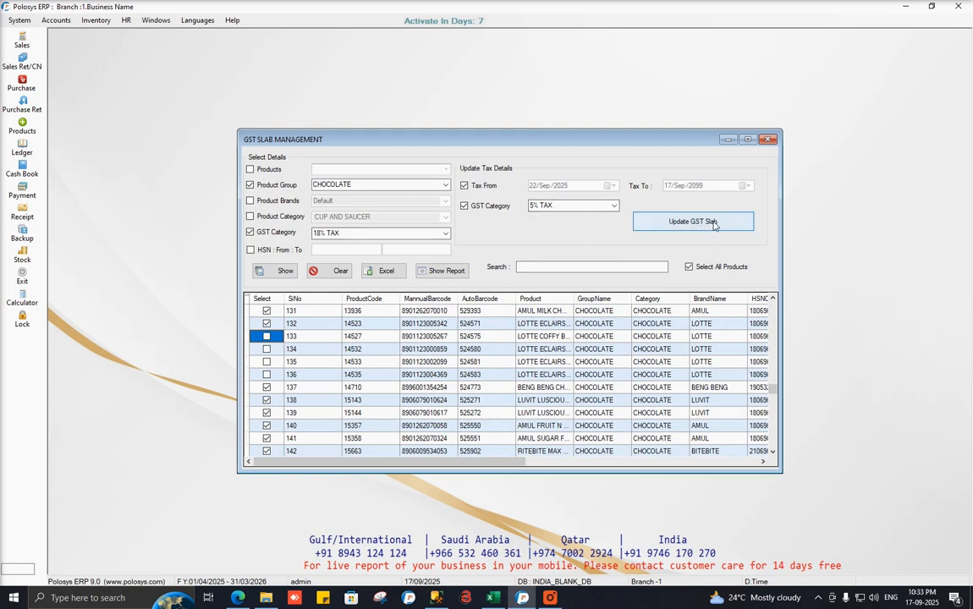
left_click(713, 223)
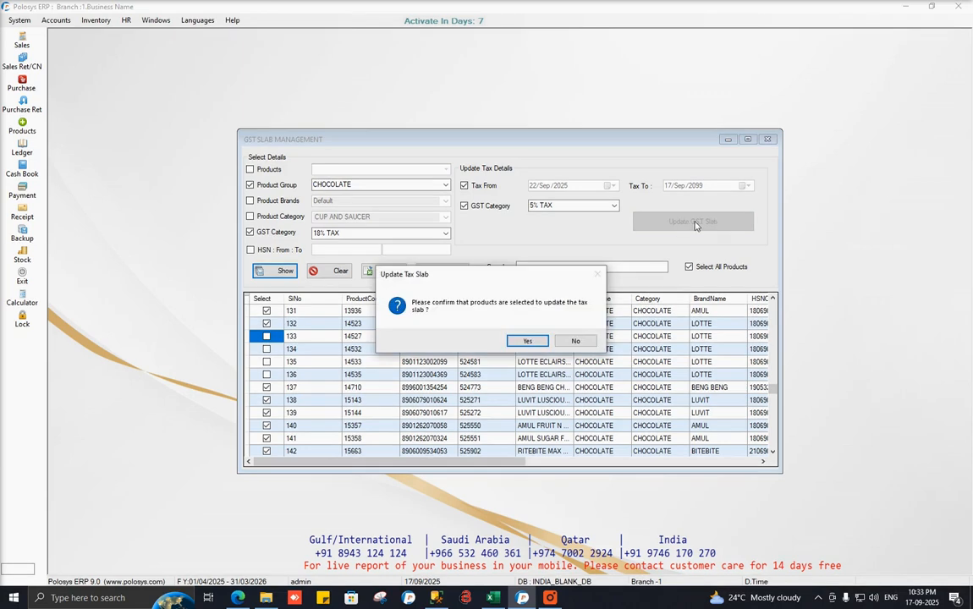
left_click(528, 341)
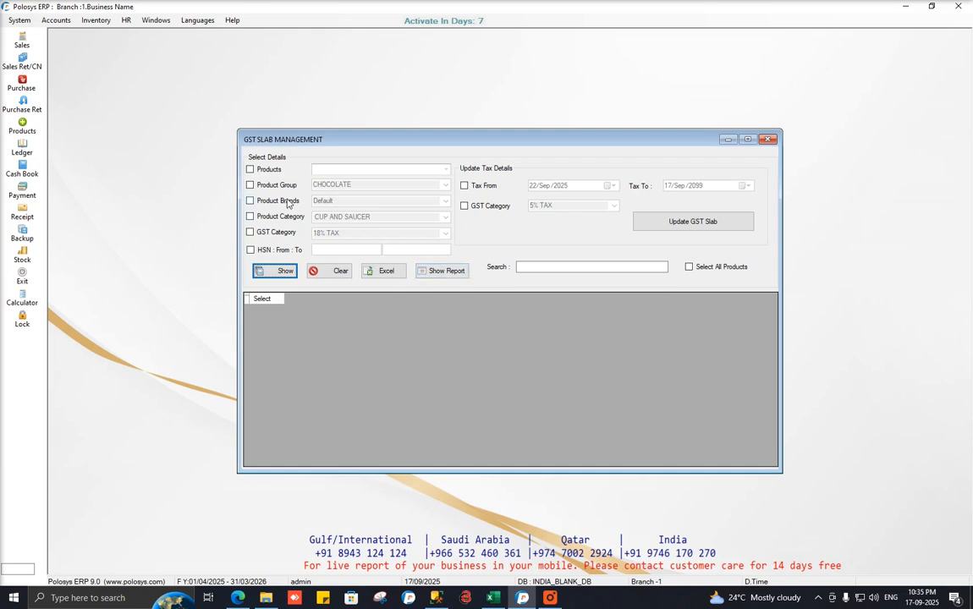
Check the CHOCOLATE tax-change report's row 1 categories, select its barcode, then close both windows.
left_click(285, 187)
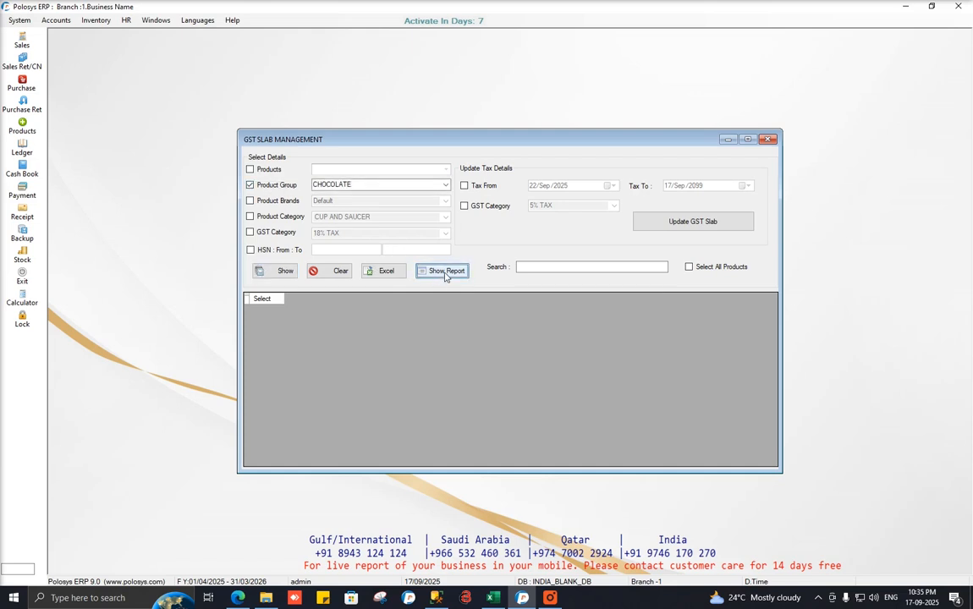
left_click(439, 271)
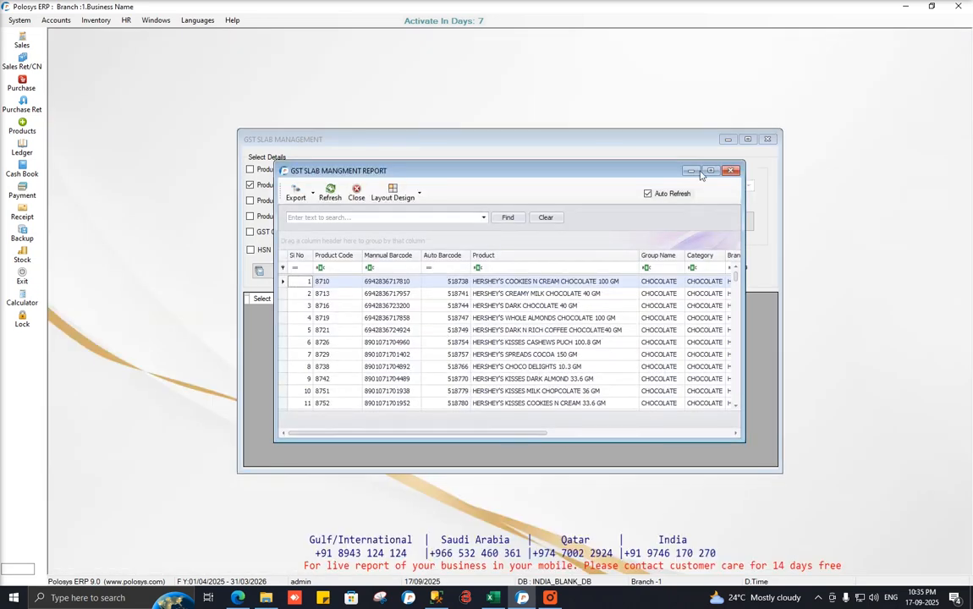
left_click(711, 170)
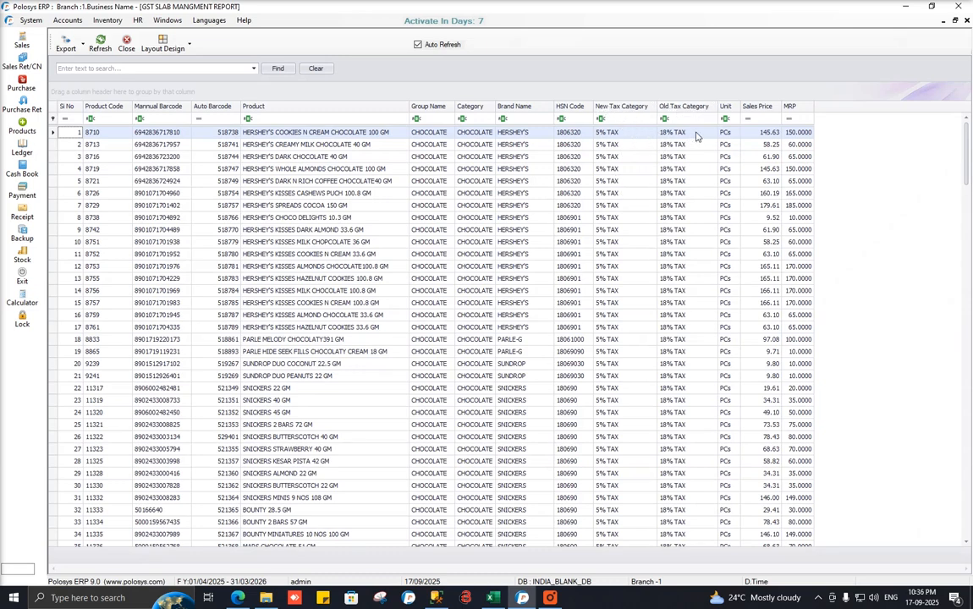
double_click(665, 134)
left_click(599, 135)
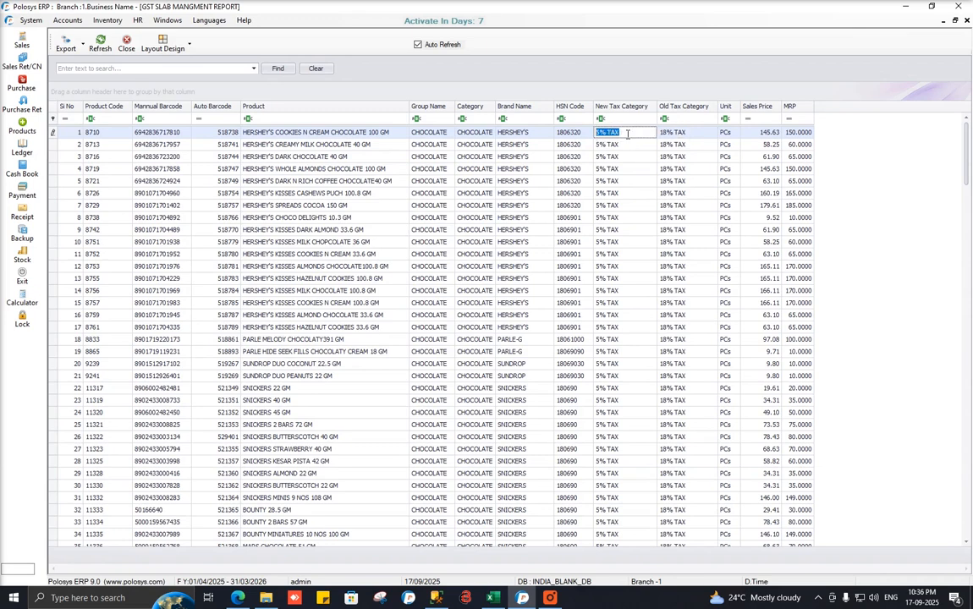
left_click(168, 132)
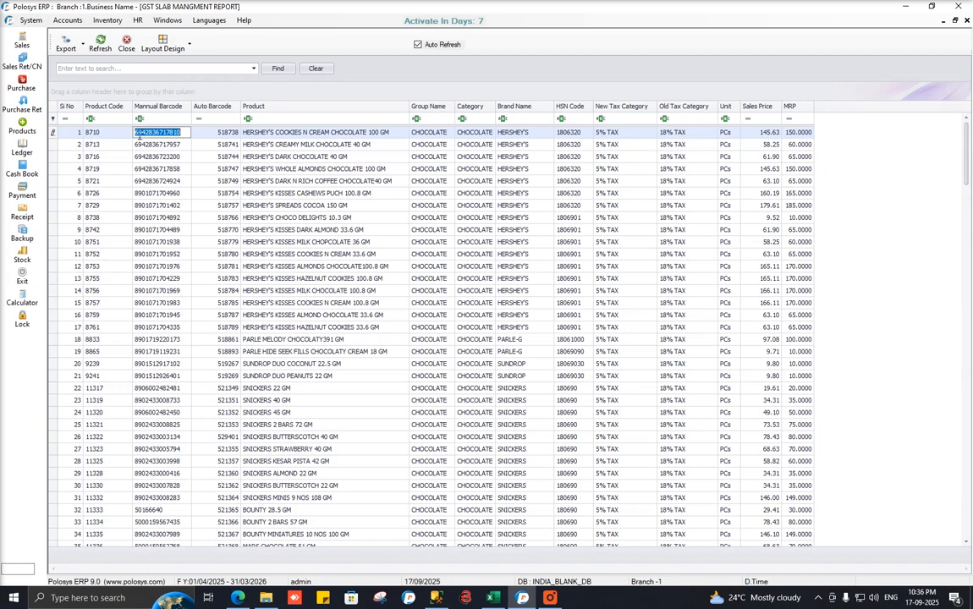
left_click(954, 20)
left_click(767, 142)
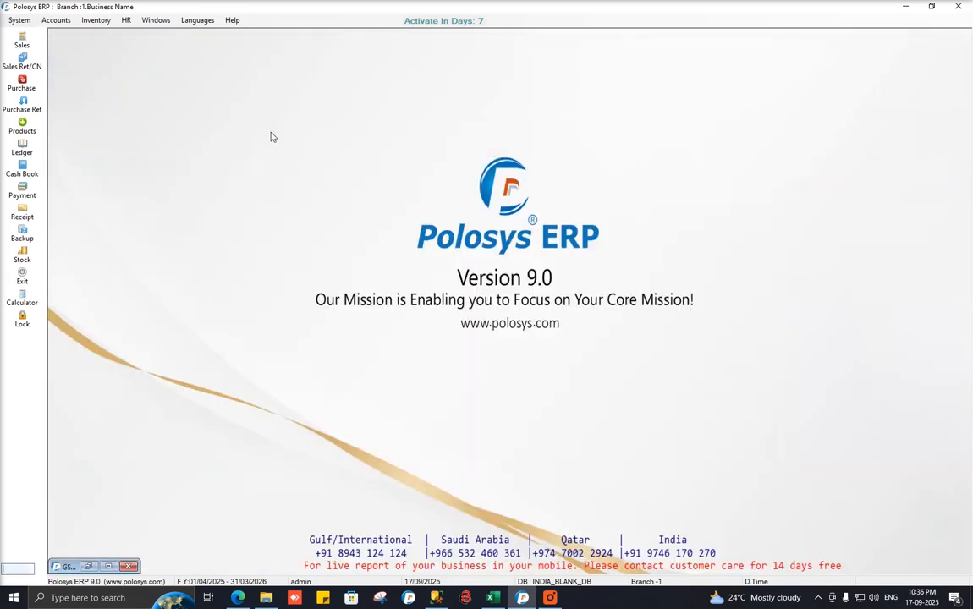
Open a B2C sales invoice and add the item by pasting the copied barcode.
left_click(24, 43)
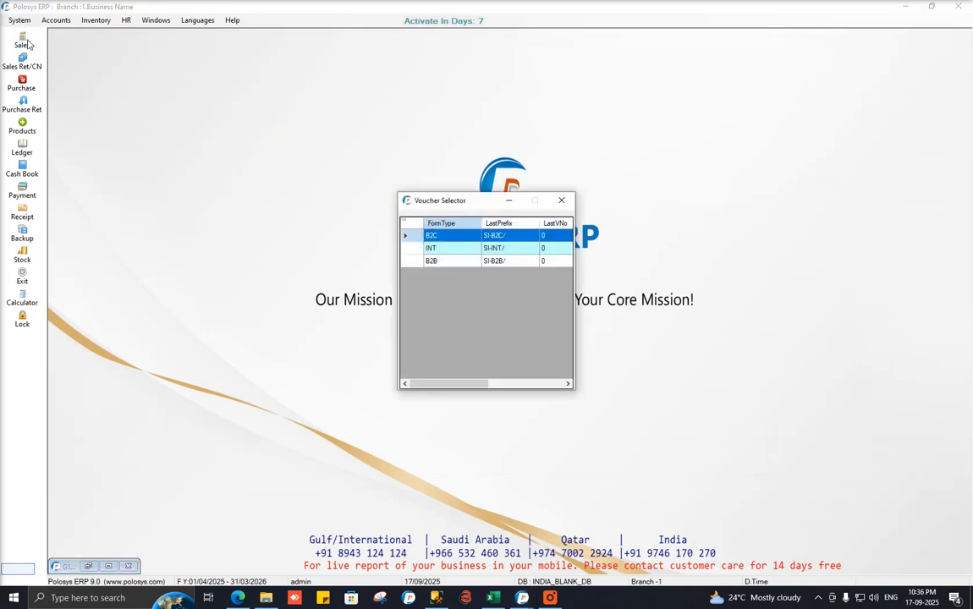
left_click(523, 238)
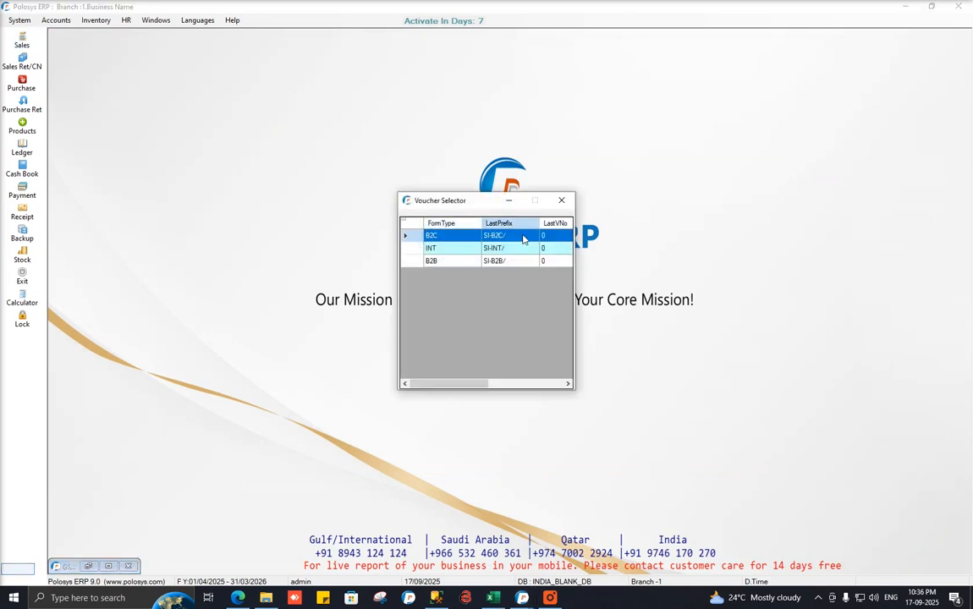
double_click(523, 237)
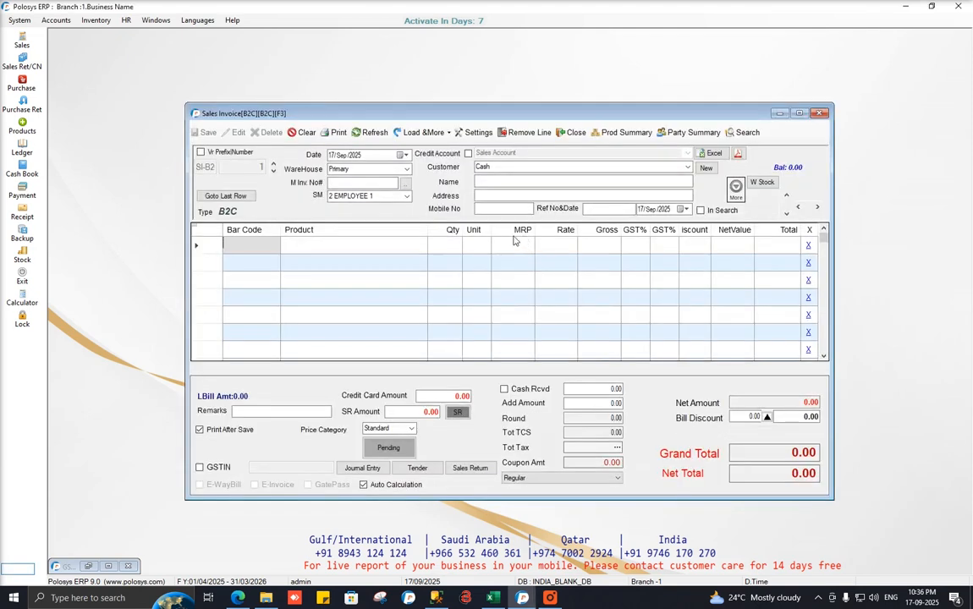
right_click(260, 250)
left_click(281, 267)
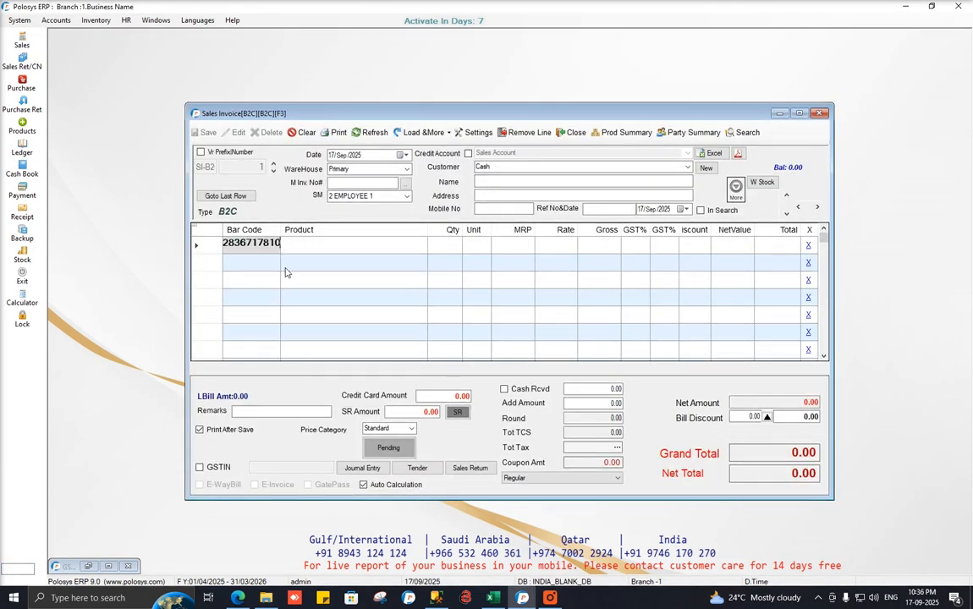
key("Return")
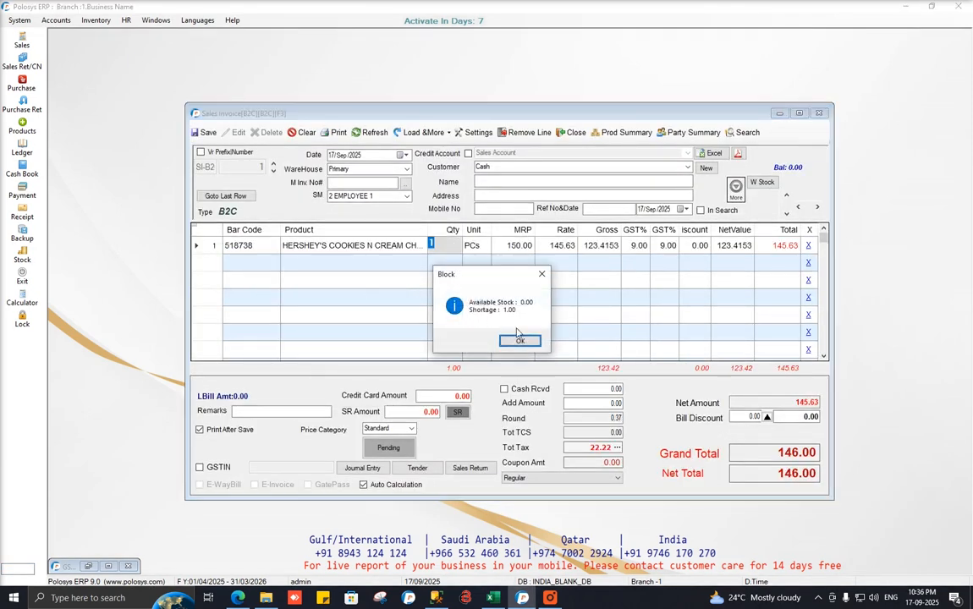
left_click(522, 341)
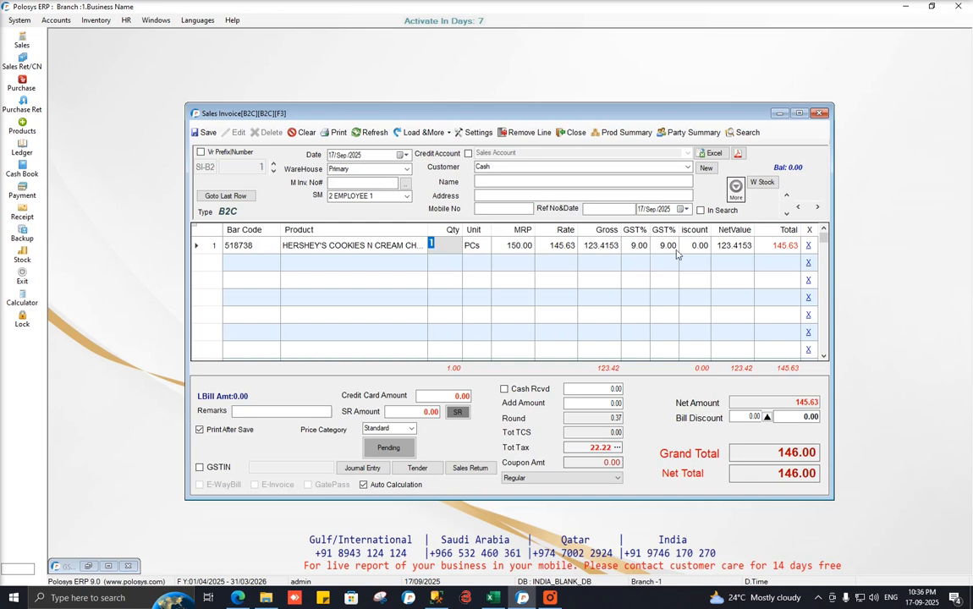
Clear the invoice, set the date to 22/Sep/2025, re-add the Hershey's barcode, and restore the GST report.
left_click(302, 132)
left_click(480, 343)
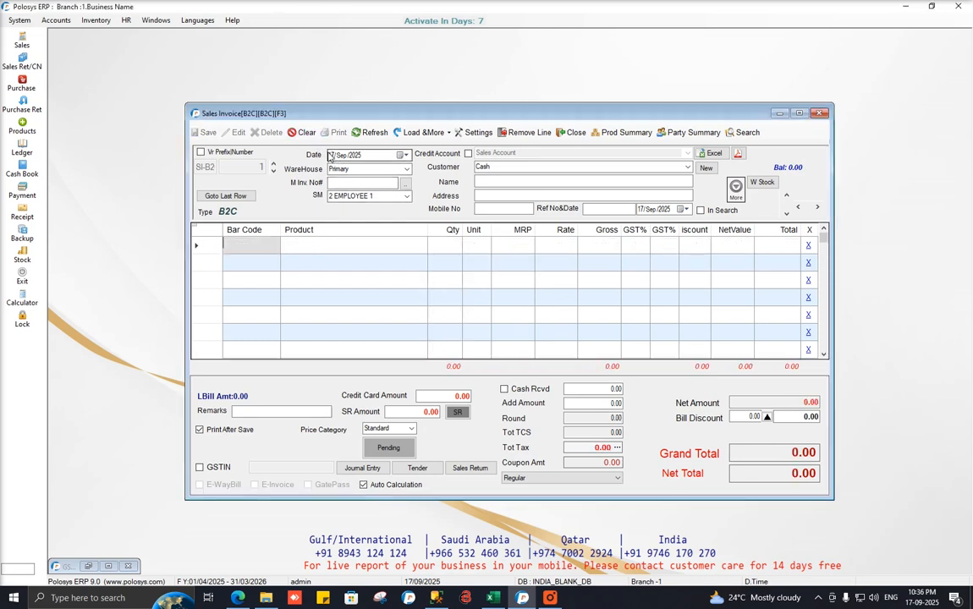
left_click(333, 156)
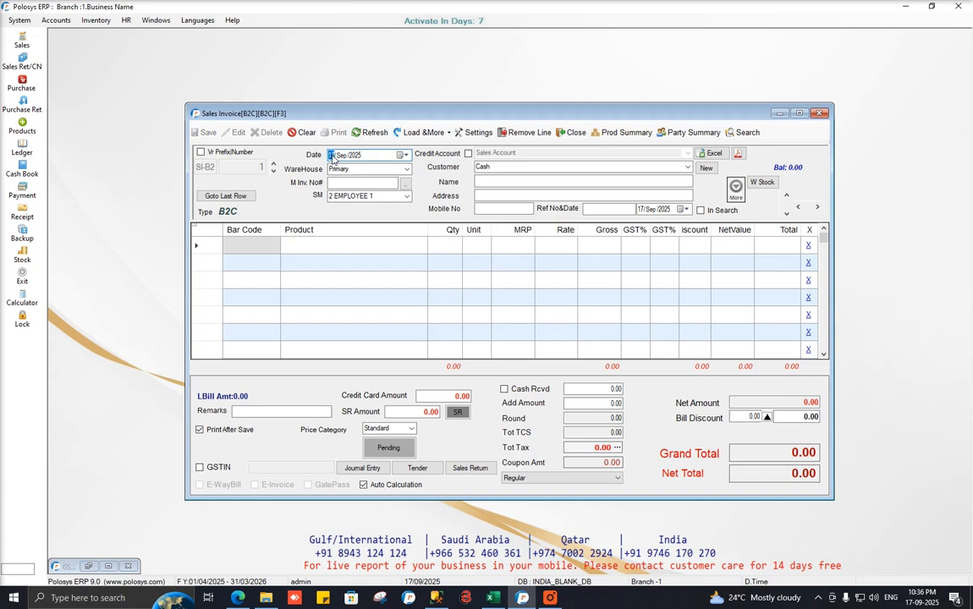
right_click(261, 248)
left_click(249, 248)
key("ctrl+v")
key("Return")
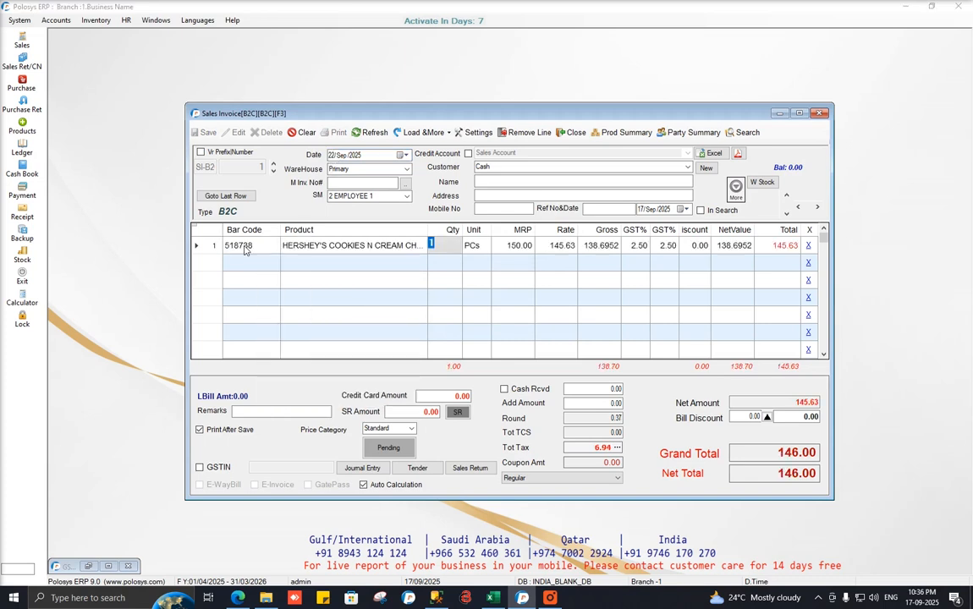
left_click(519, 340)
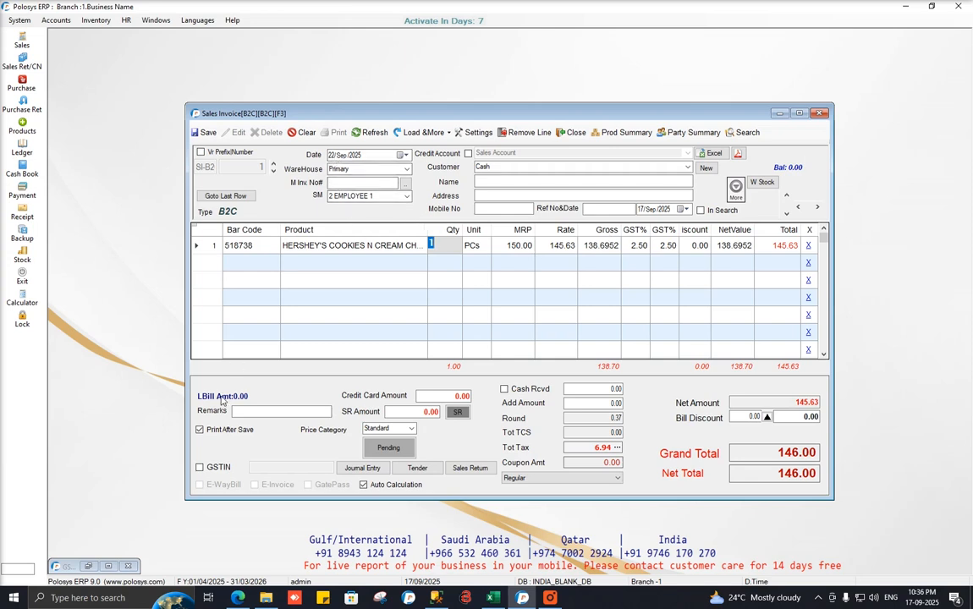
left_click(88, 566)
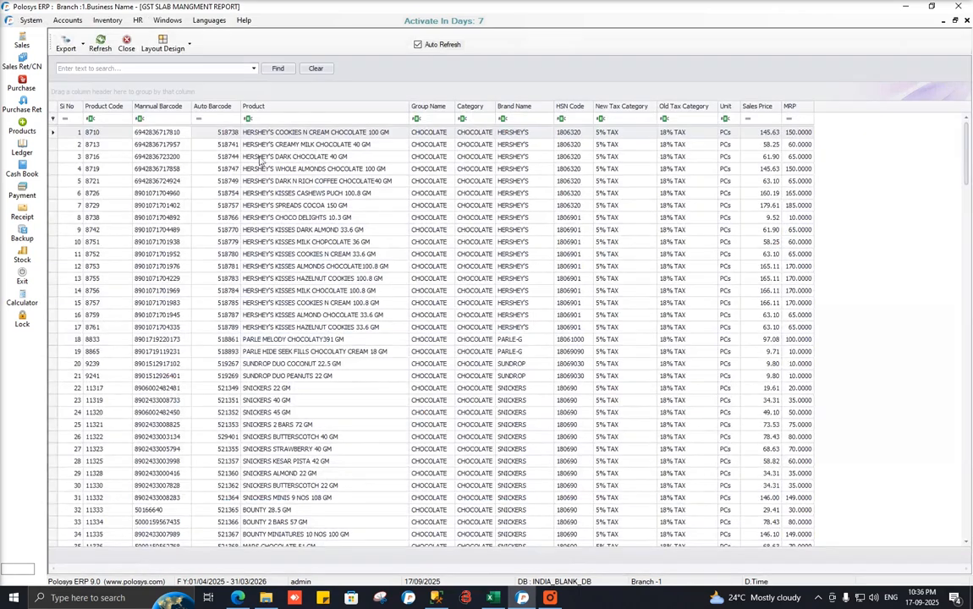
left_click(223, 133)
key("ctrl+c")
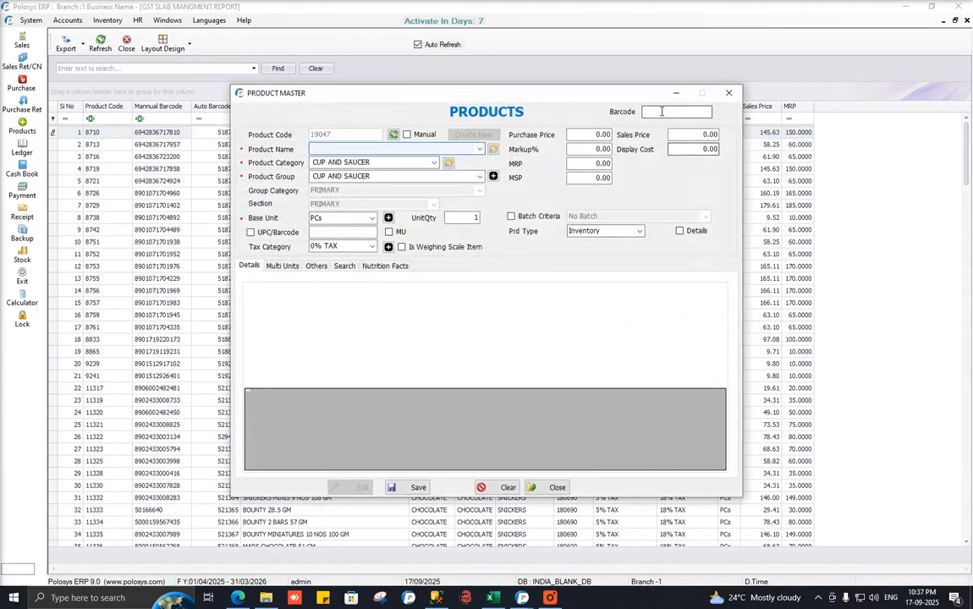
left_click(662, 112)
key("ctrl+v")
key("Return")
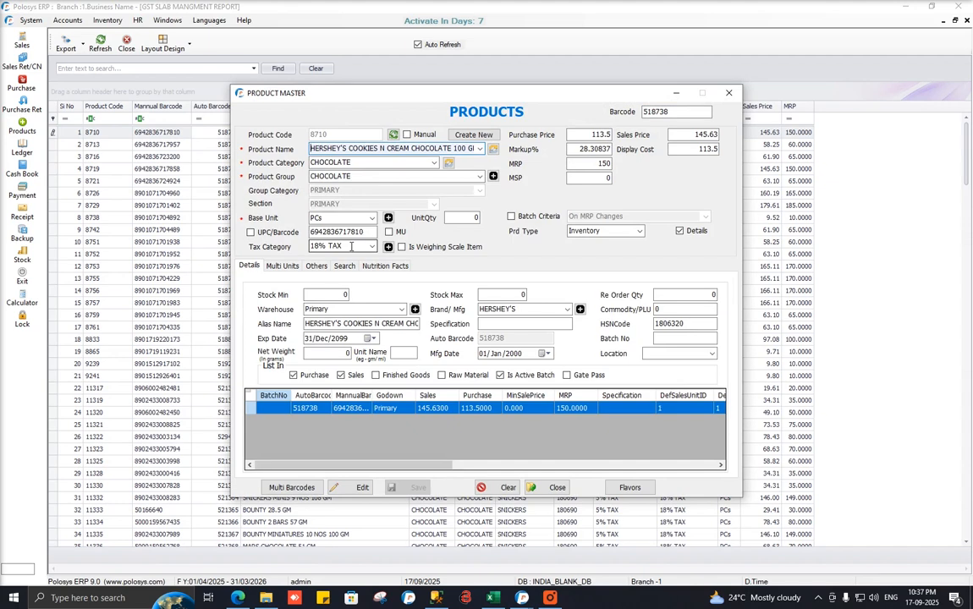
left_click(339, 245)
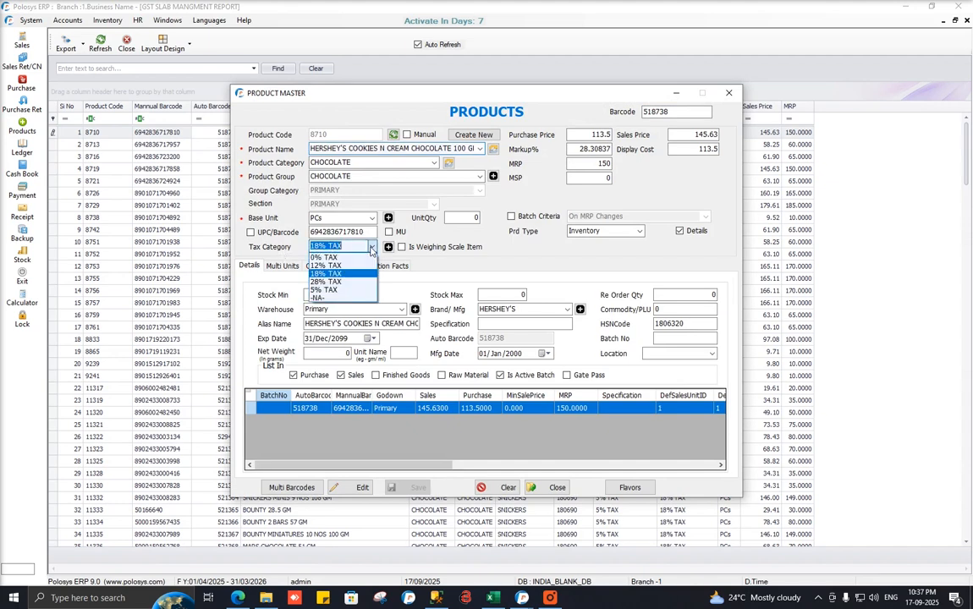
left_click(341, 282)
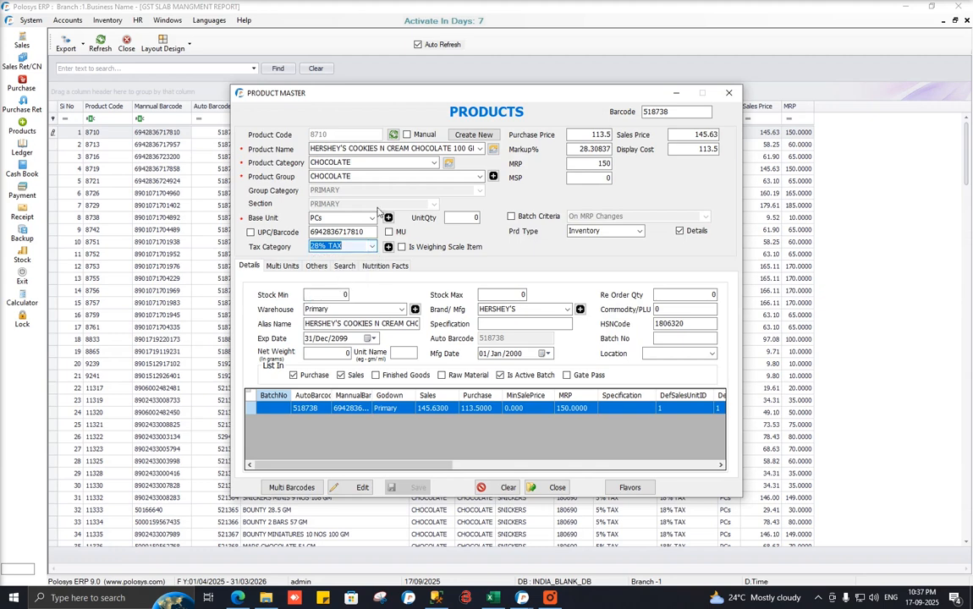
left_click(362, 487)
left_click(419, 488)
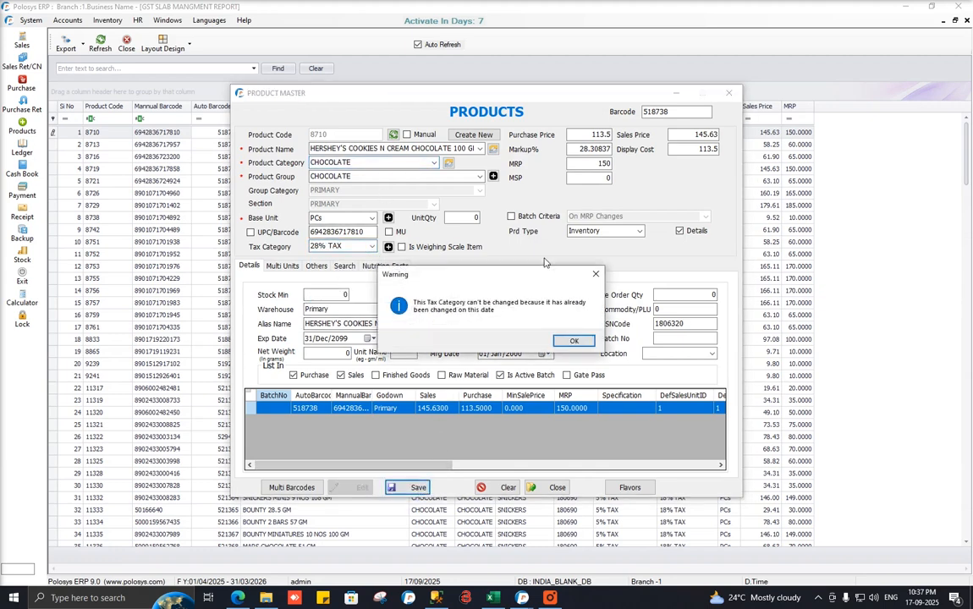
left_click(575, 341)
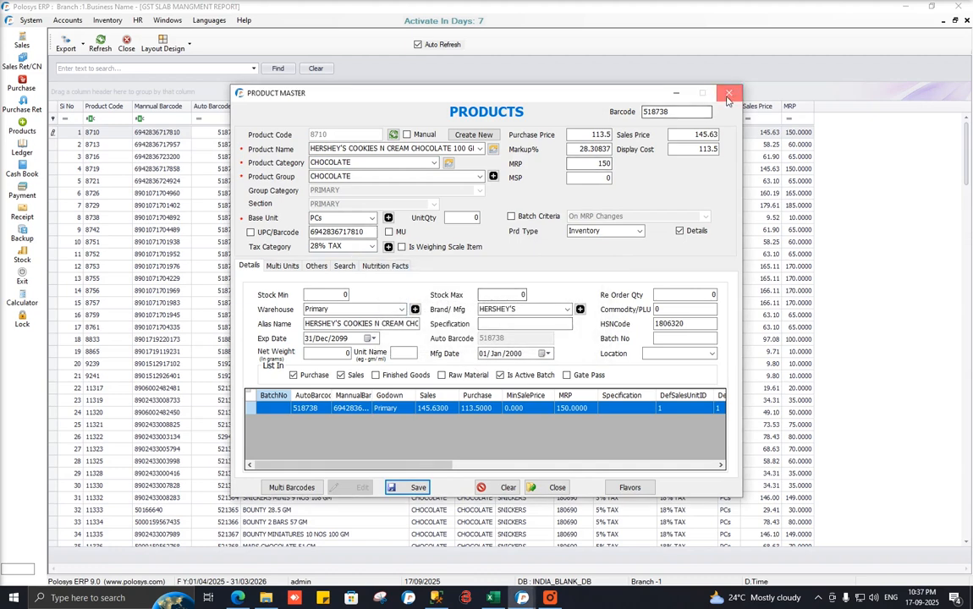
key("Escape")
left_click(967, 20)
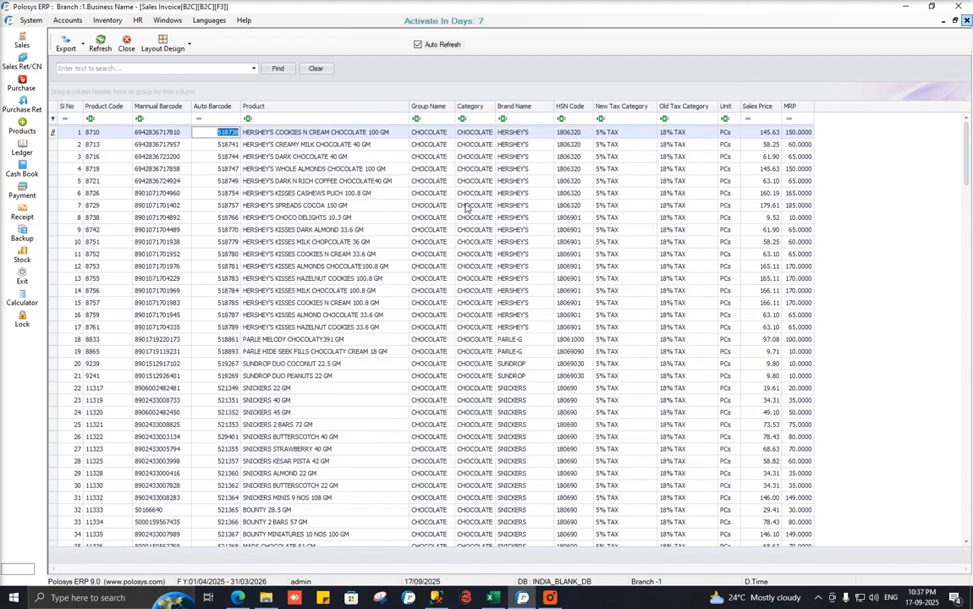
Close the sales invoice confirming Yes, then open Inventory > Masters > GST Slab Management.
left_click(966, 20)
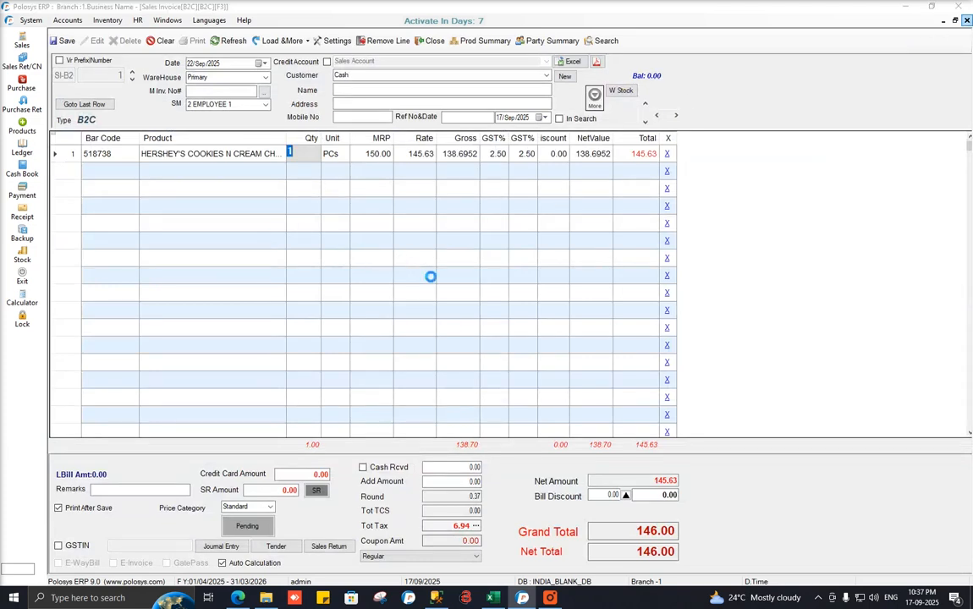
left_click(472, 341)
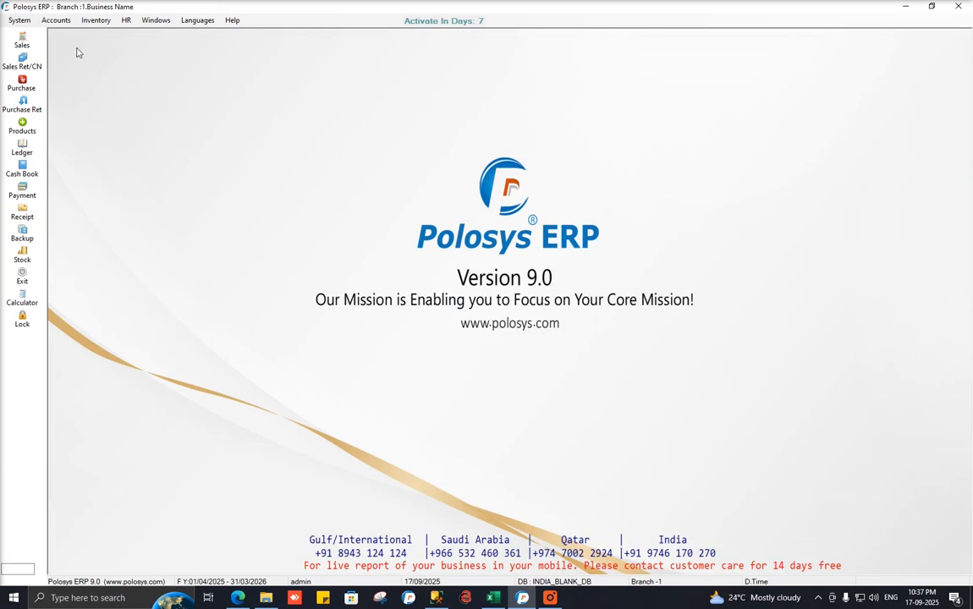
left_click(91, 20)
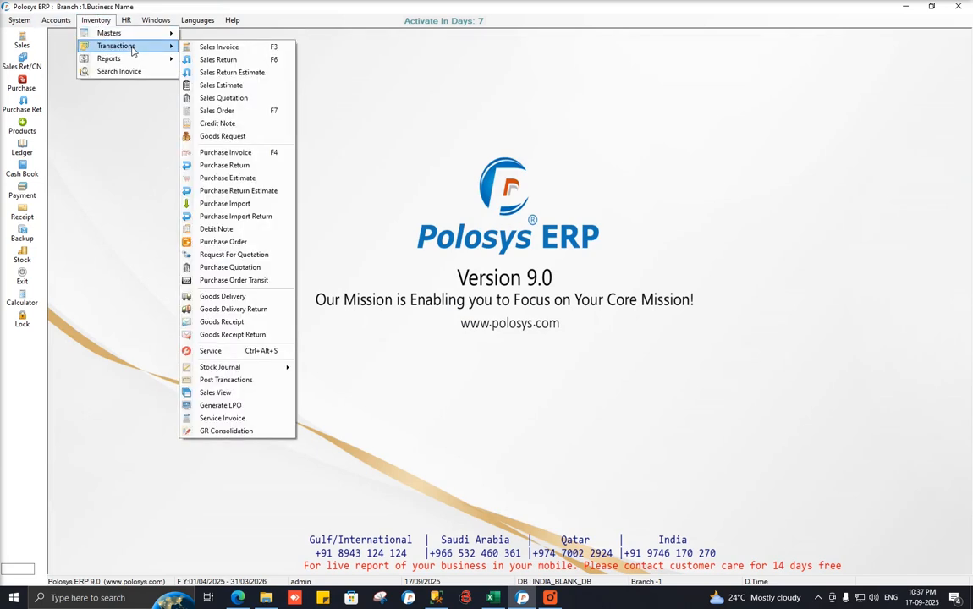
mouse_move(131, 39)
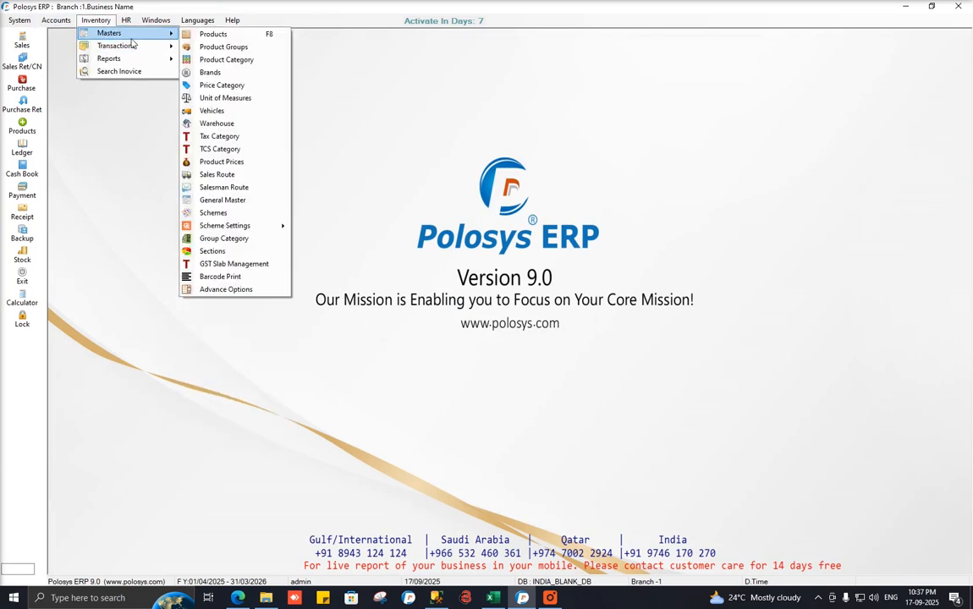
left_click(247, 267)
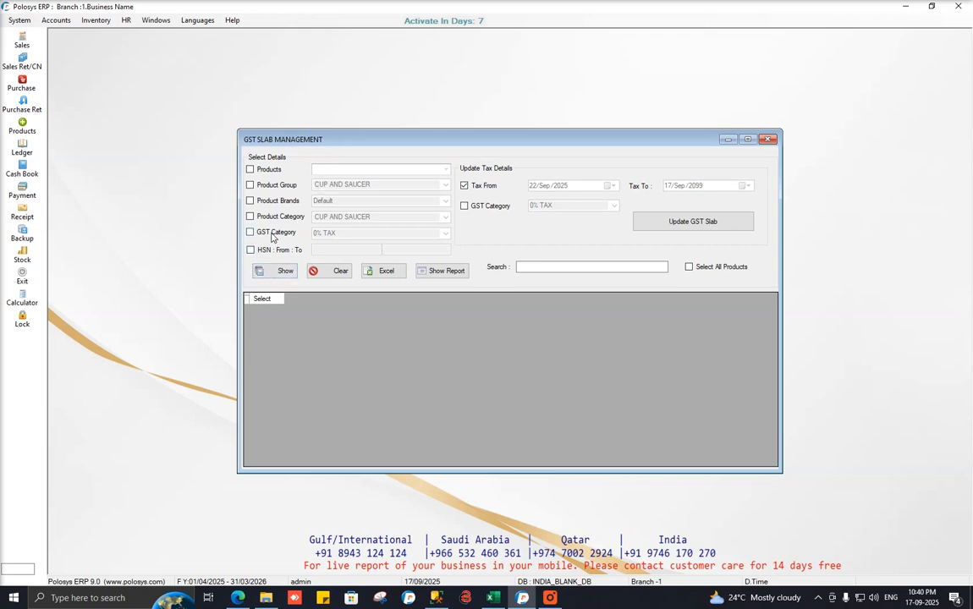
Filter by GST Category 5% TAX and list the matching products.
left_click(272, 237)
left_click(446, 233)
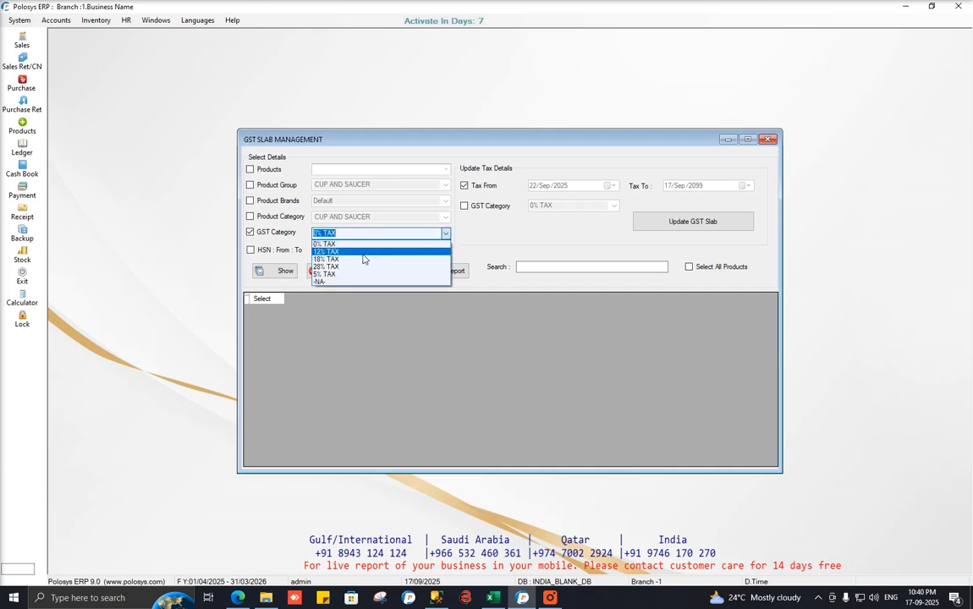
left_click(425, 244)
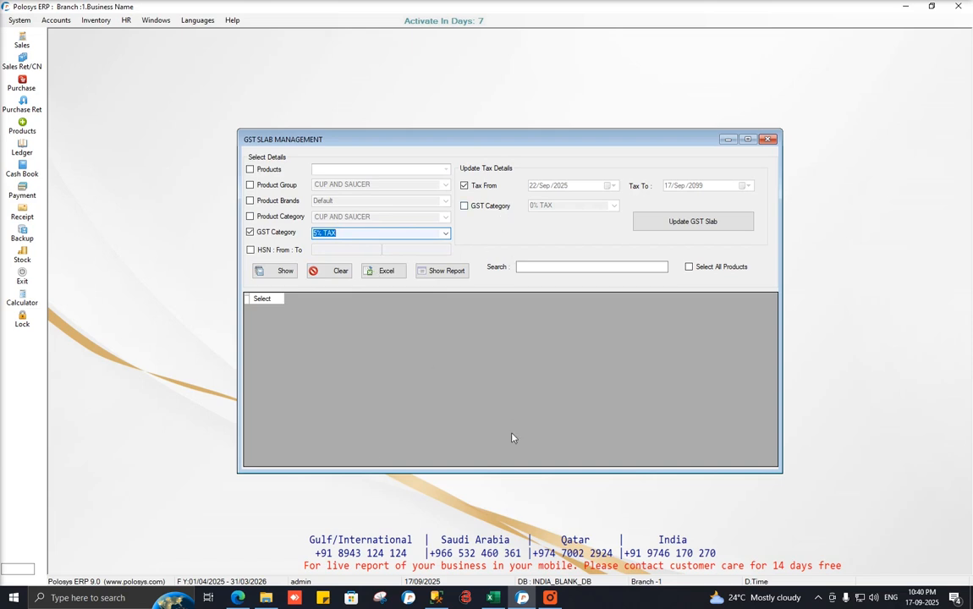
left_click(284, 272)
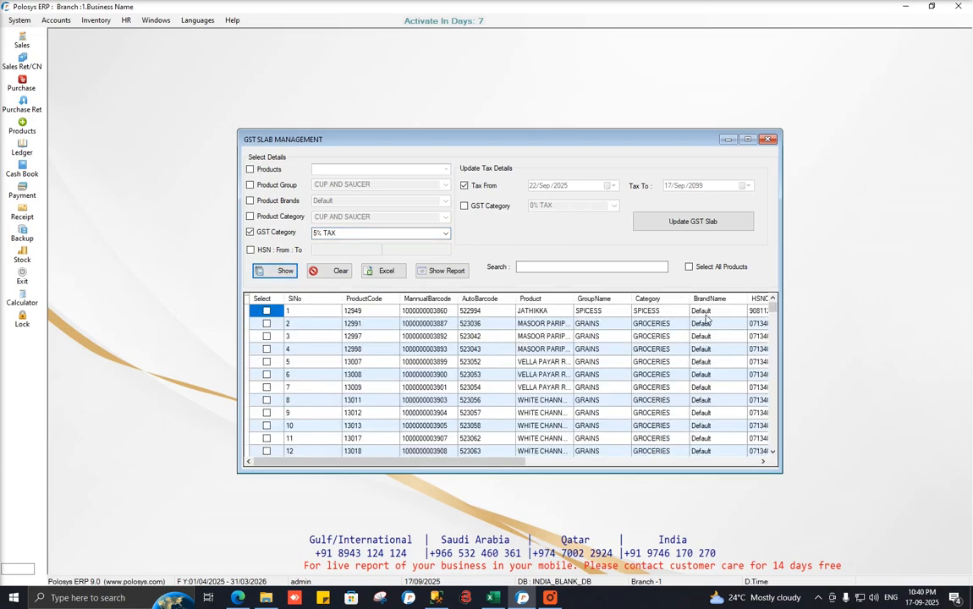
Scroll the list and highlight the converted chocolate rows 1484 to 1487.
left_click_drag(772, 306, 773, 376)
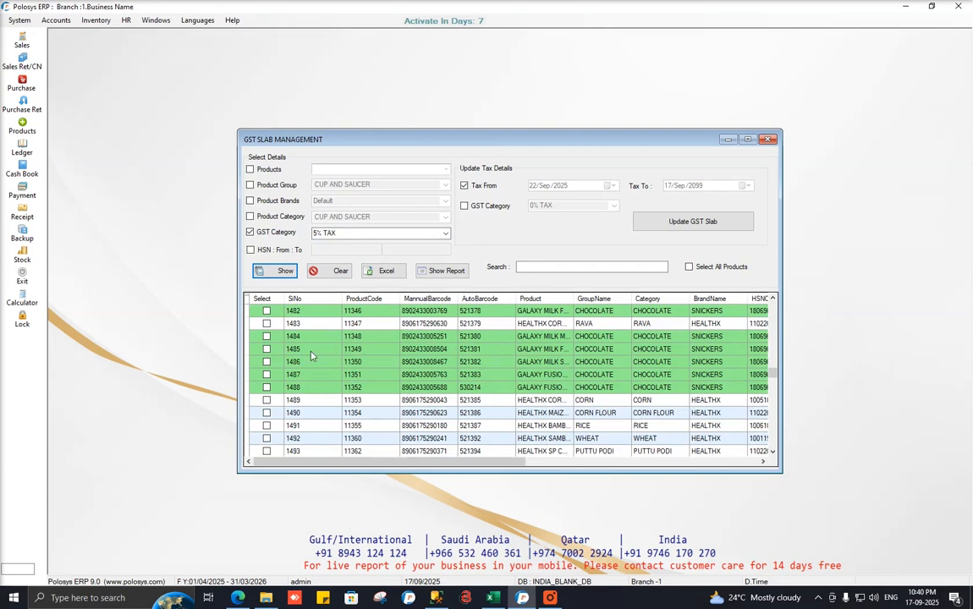
left_click_drag(305, 337, 491, 377)
left_click_drag(484, 464, 686, 466)
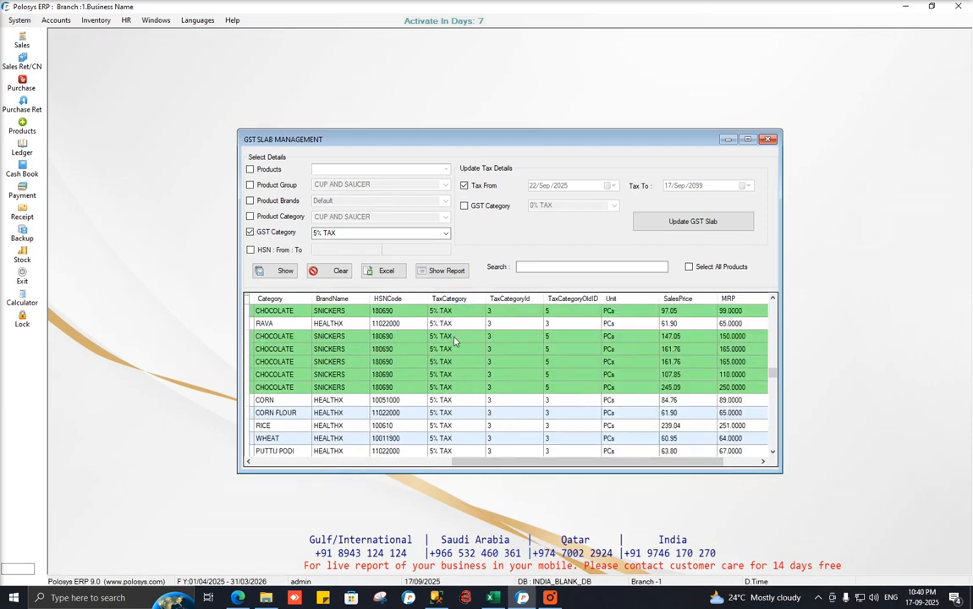
left_click_drag(455, 341, 451, 387)
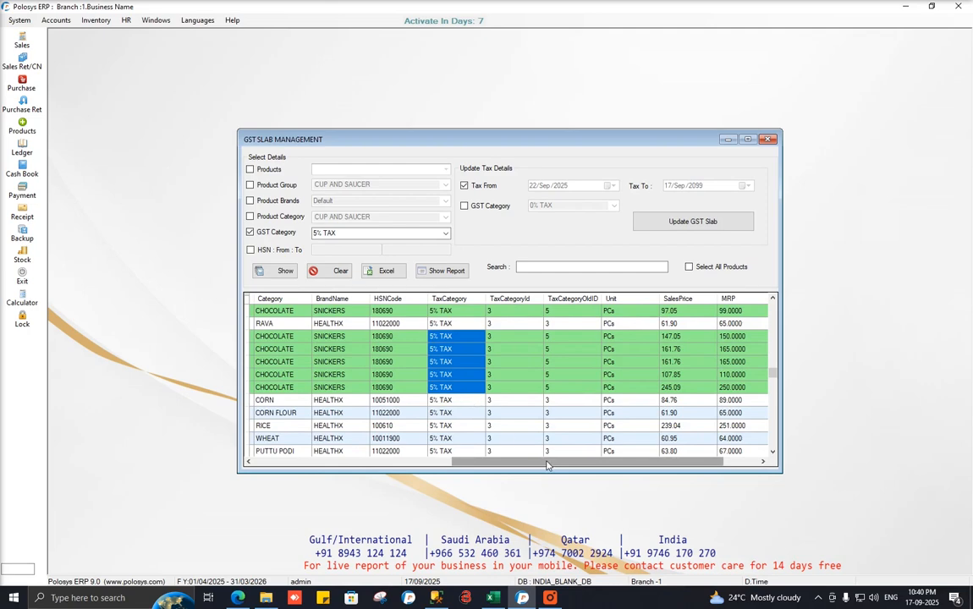
left_click_drag(547, 466, 271, 468)
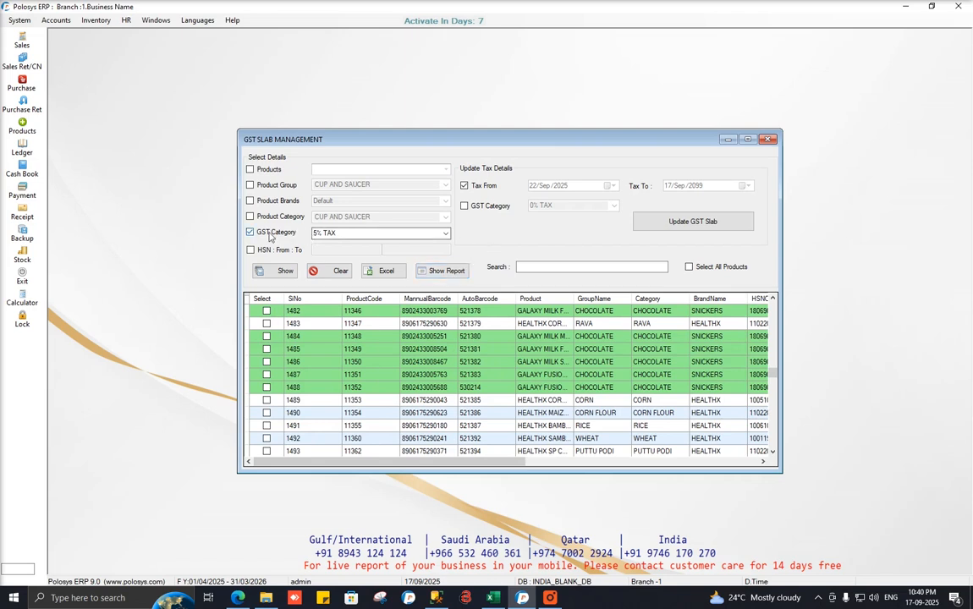
scroll(322, 358, "up", 3)
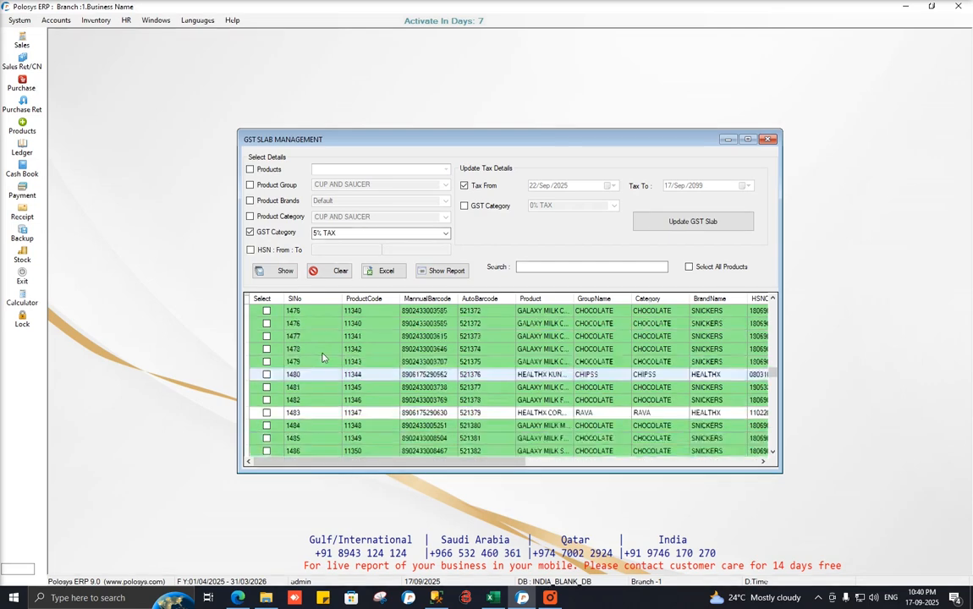
Filter by Product Group CHOCOLATE, typing 'choco', and list its products.
left_click(269, 185)
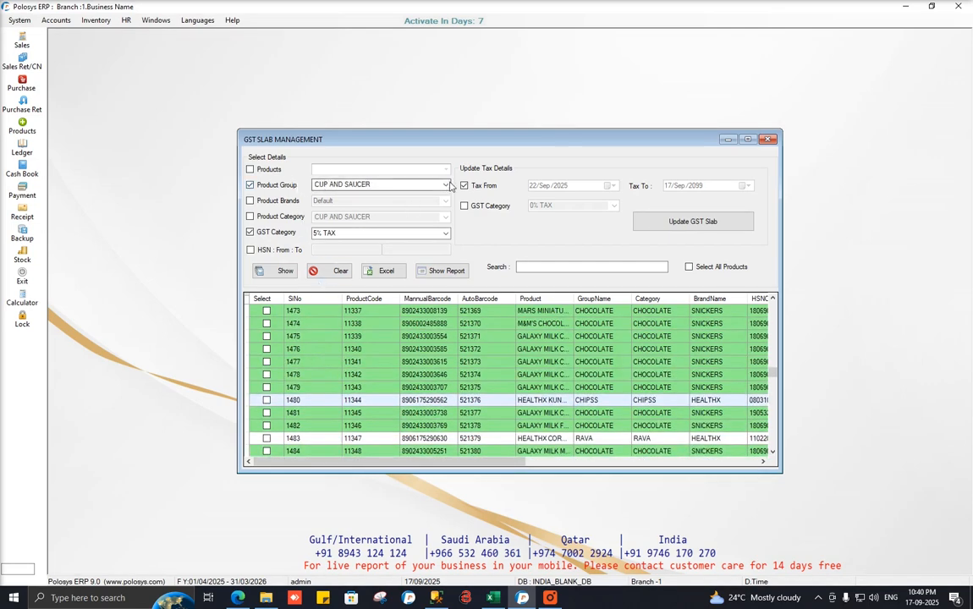
left_click(446, 186)
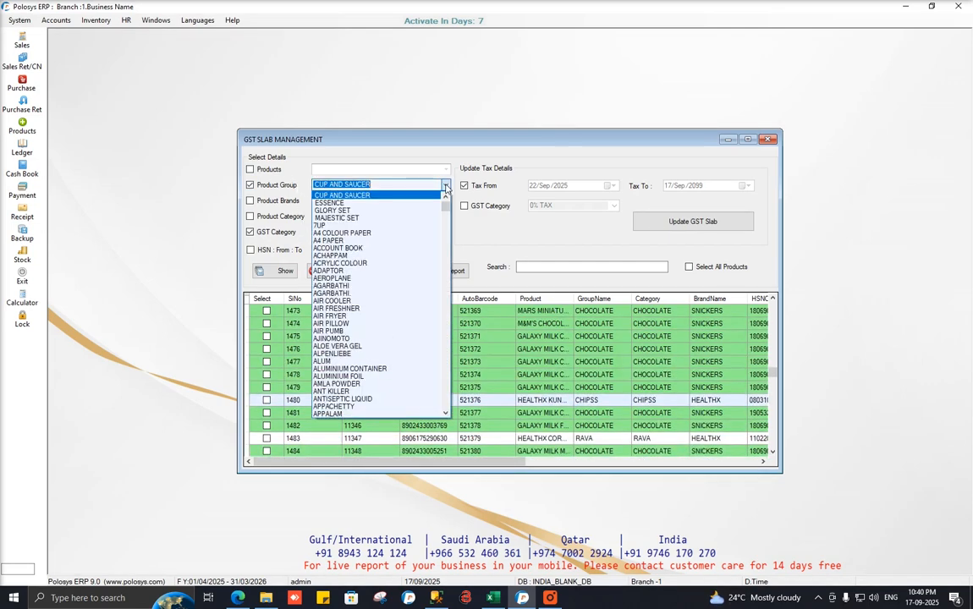
type("ch")
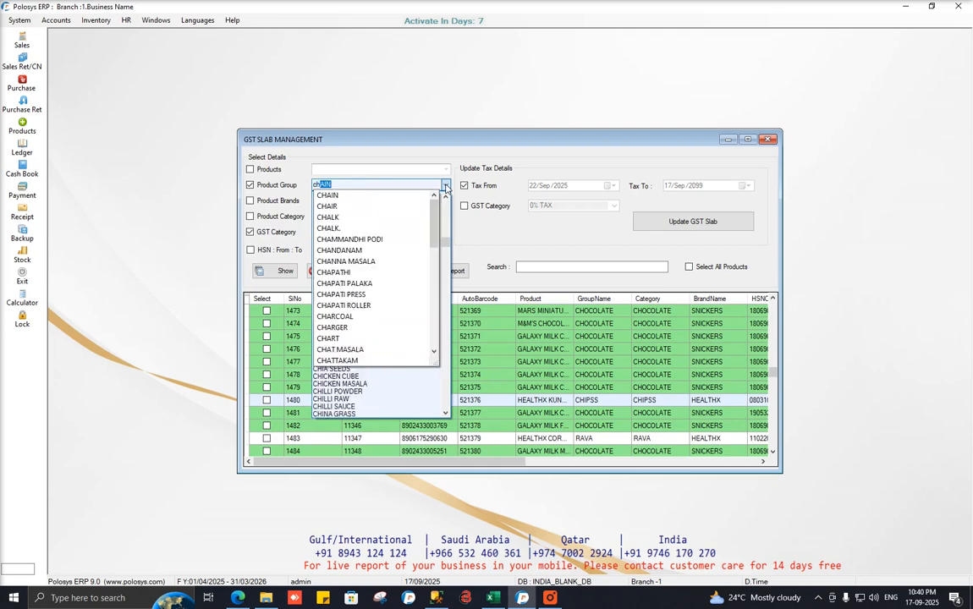
type("oco")
key("Return")
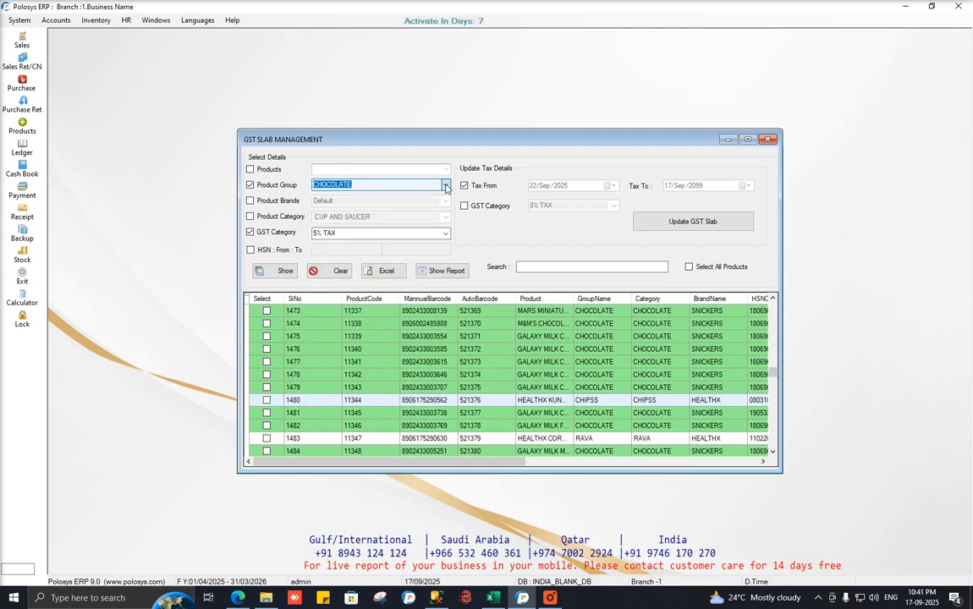
left_click(282, 271)
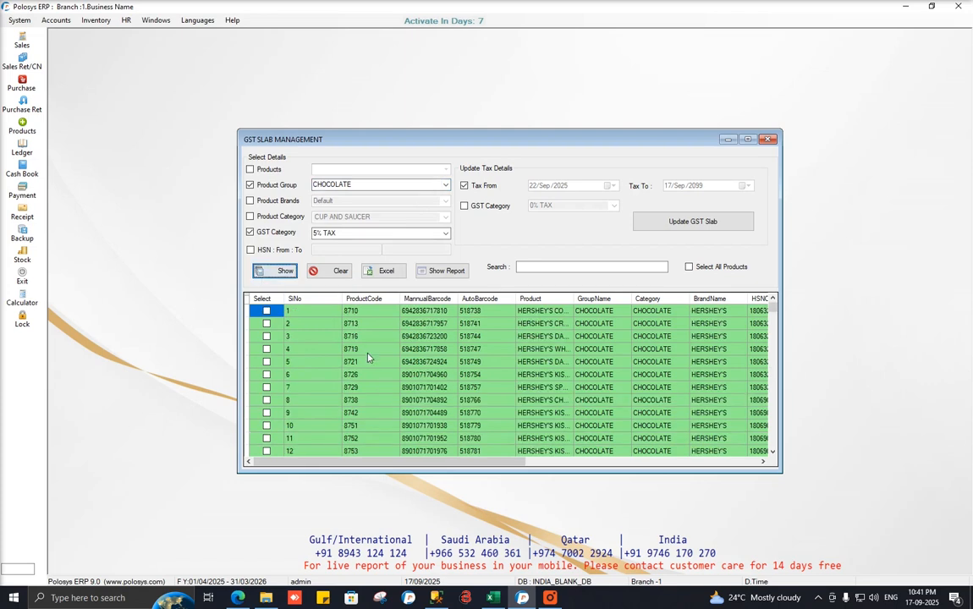
Select only the first four chocolate products in the list.
left_click(689, 267)
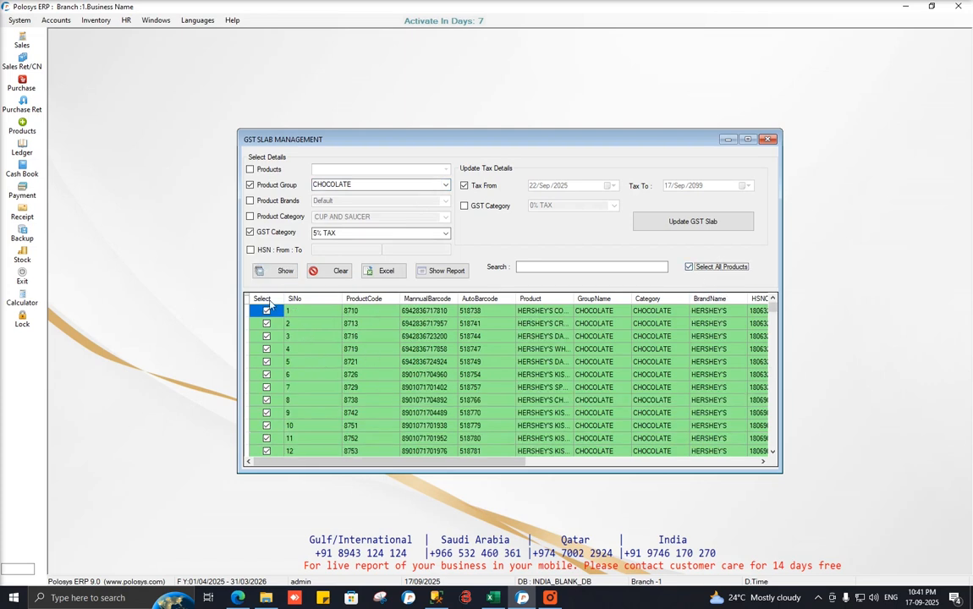
left_click(689, 266)
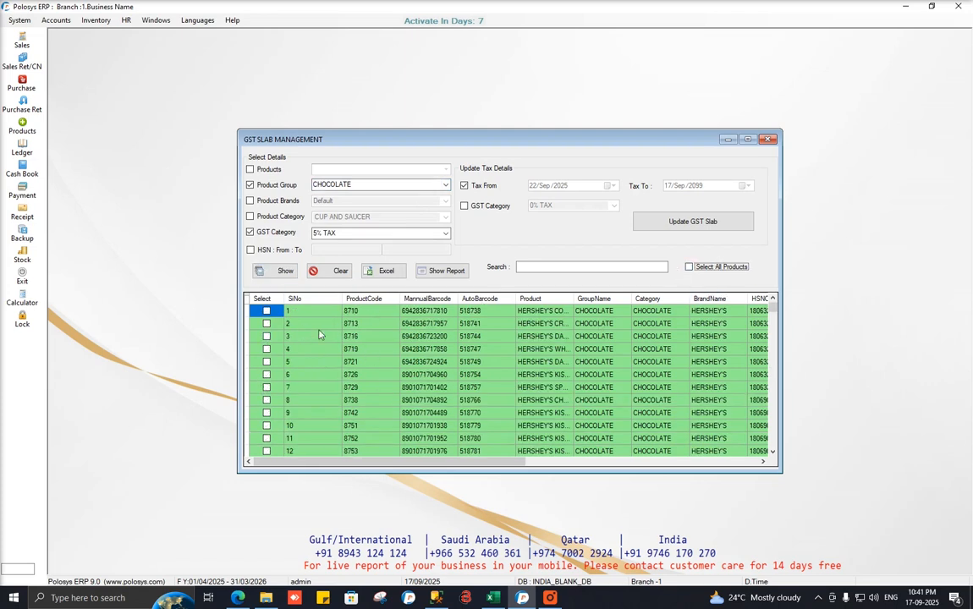
left_click(266, 311)
left_click(267, 324)
left_click(266, 336)
left_click(267, 348)
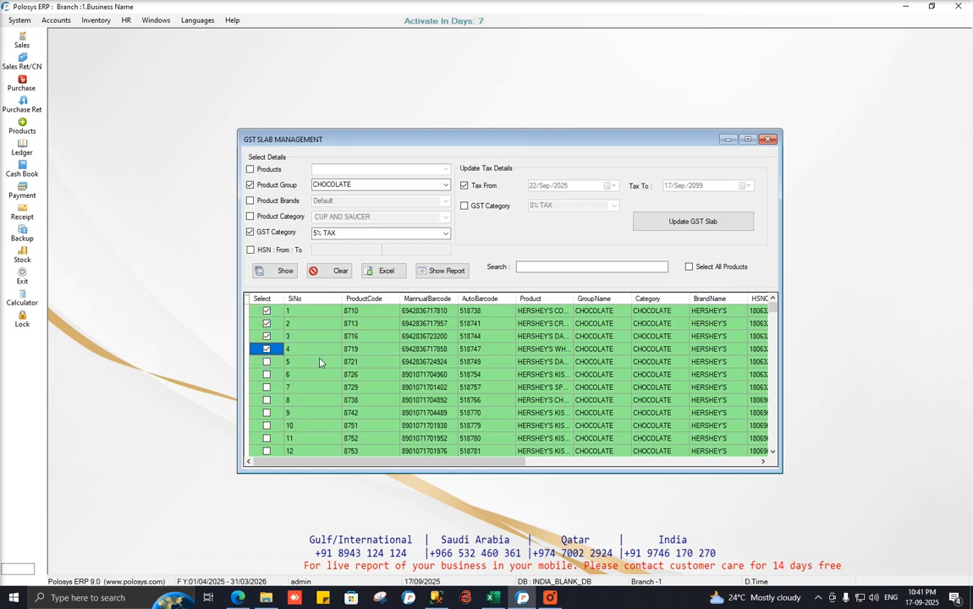
Apply a new GST Category of 0% TAX to the selected products and confirm.
left_click(464, 206)
left_click(613, 205)
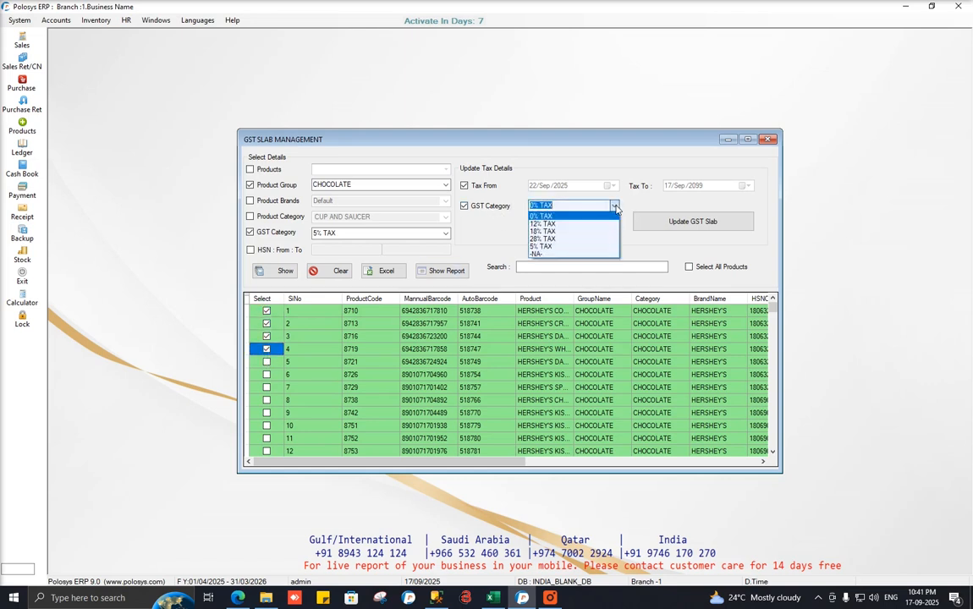
left_click(565, 218)
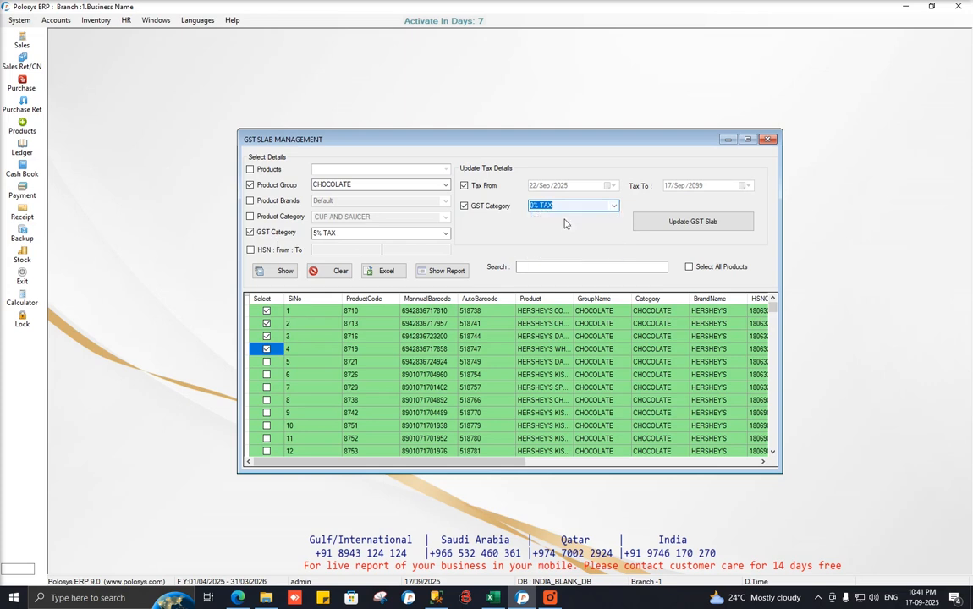
left_click(720, 225)
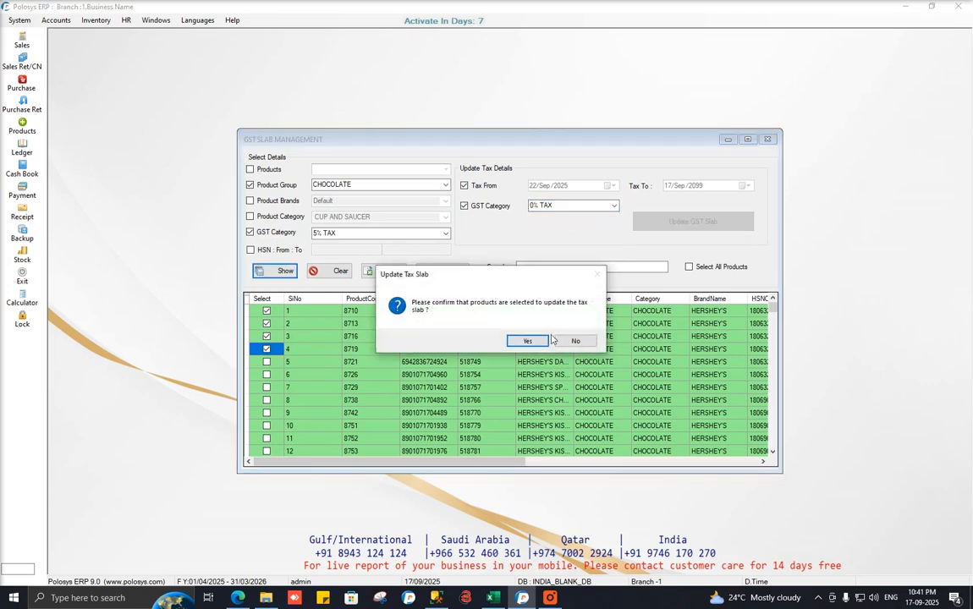
left_click(538, 343)
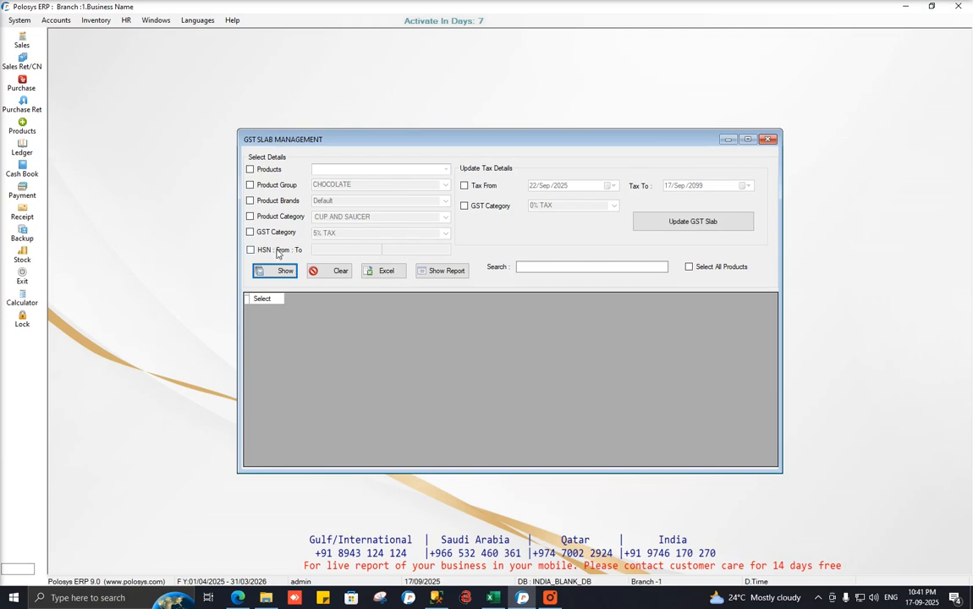
Switch the HSN From/To range filter on in GST Slab Management, then off again.
left_click(252, 250)
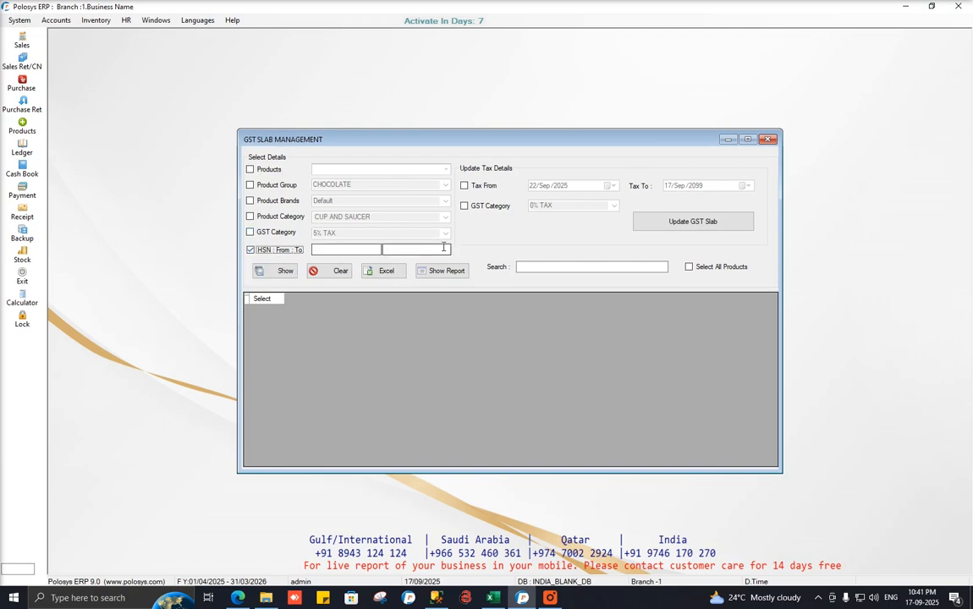
left_click(278, 251)
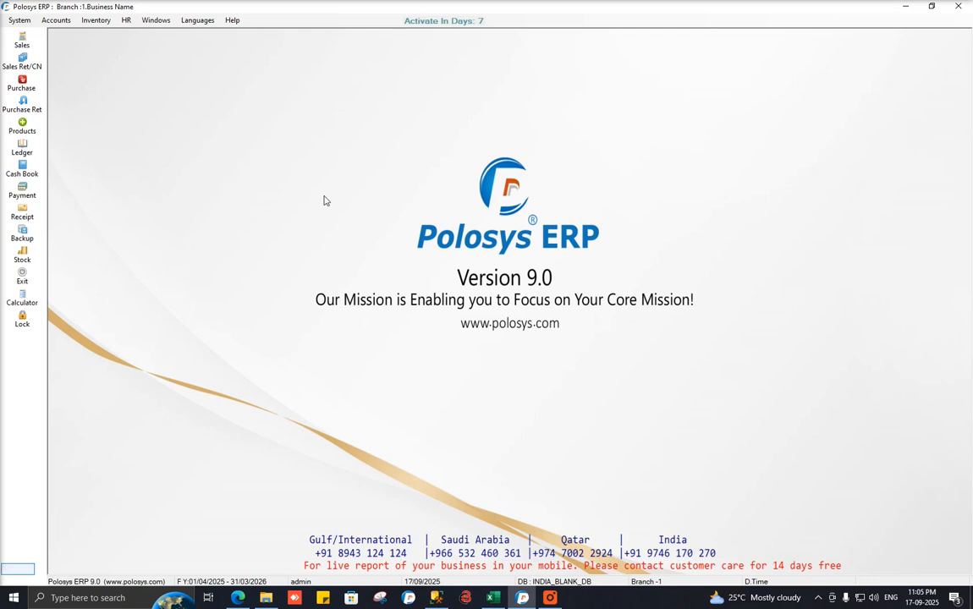
Tick Update Taxslab Price under System > Application Settings > Miscellaneous > General and save.
left_click(25, 20)
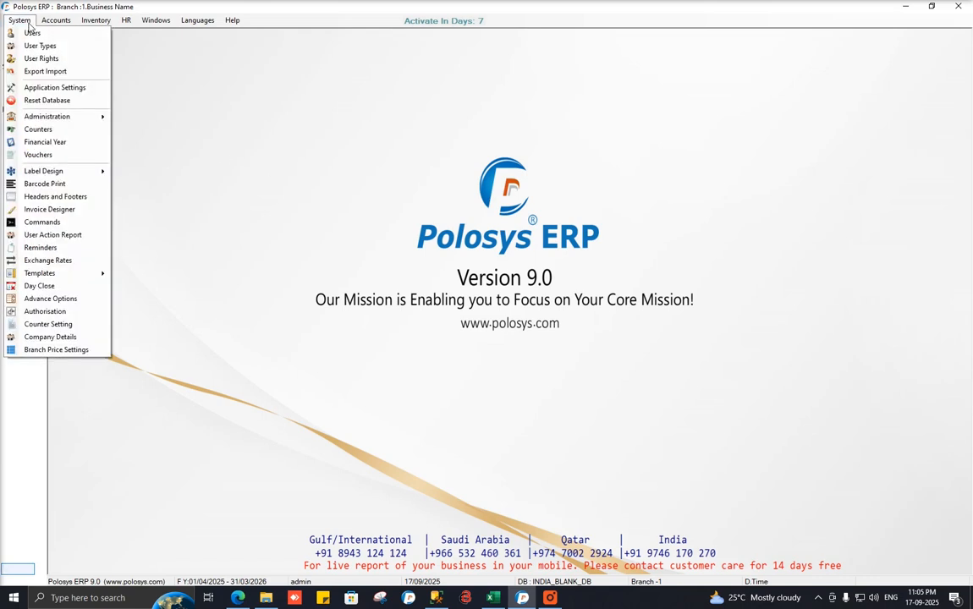
left_click(74, 88)
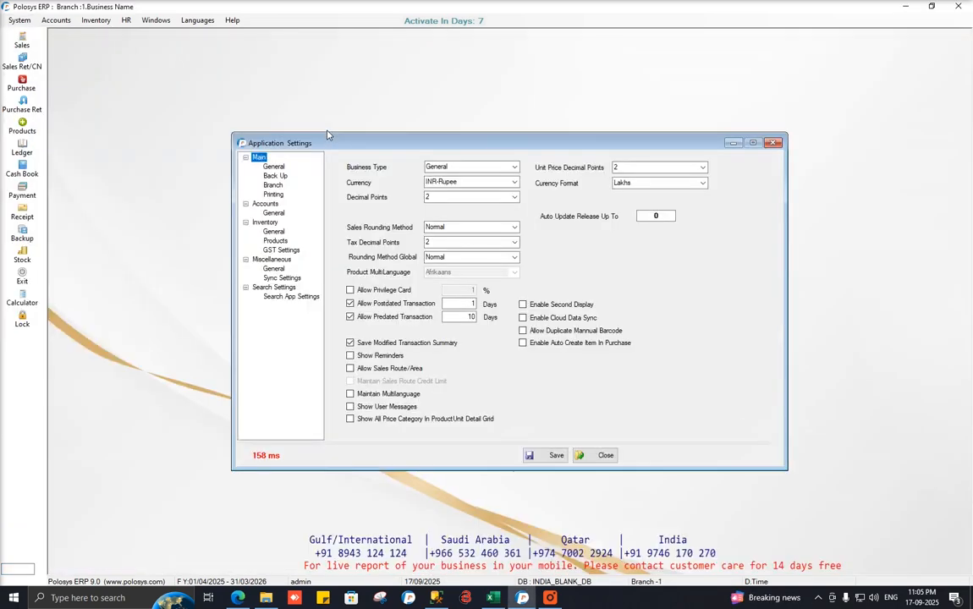
left_click(274, 268)
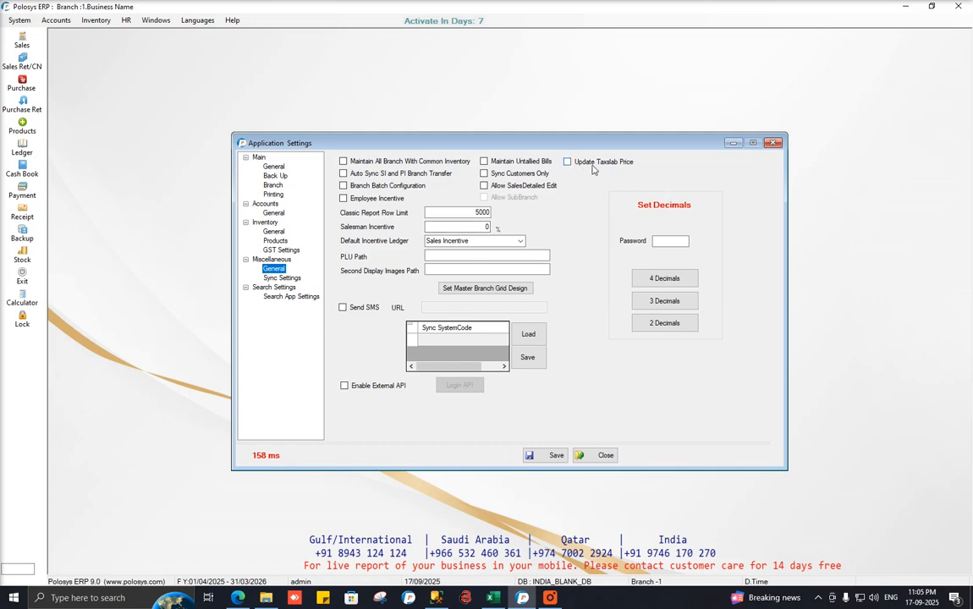
left_click(597, 164)
left_click(549, 455)
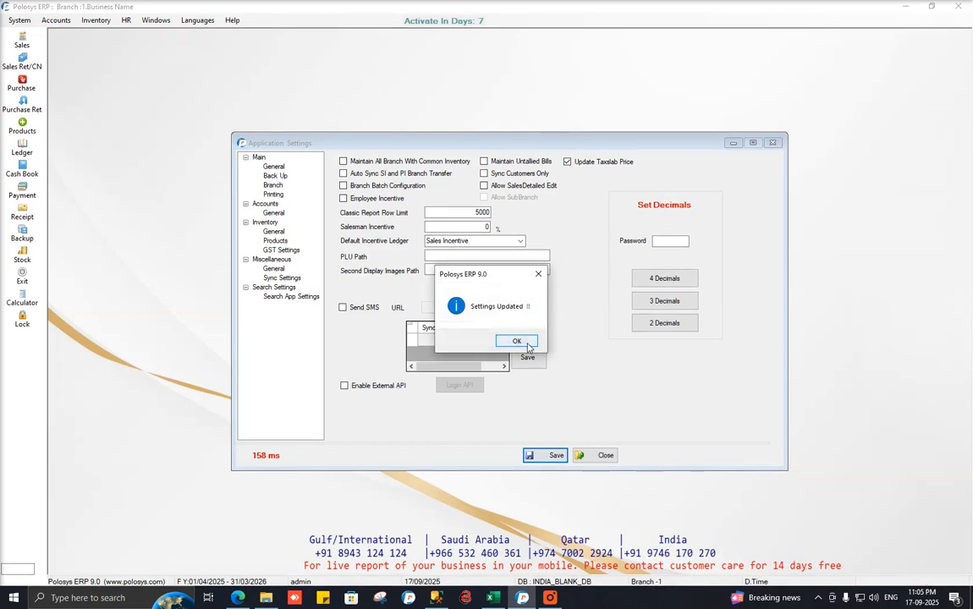
left_click(517, 341)
left_click(772, 143)
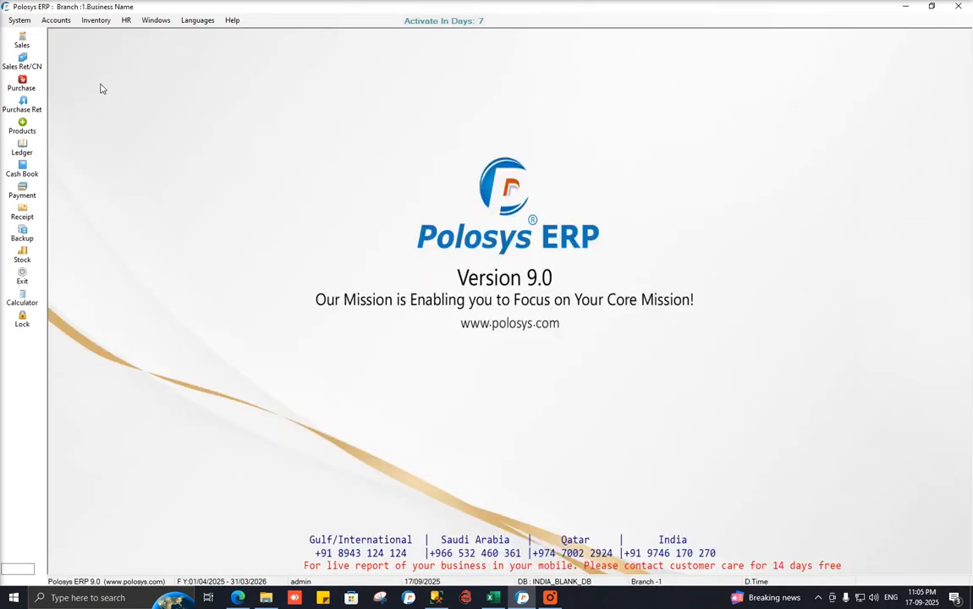
Open Inventory > Masters > Product Prices and tick the Tax Category filter.
left_click(96, 20)
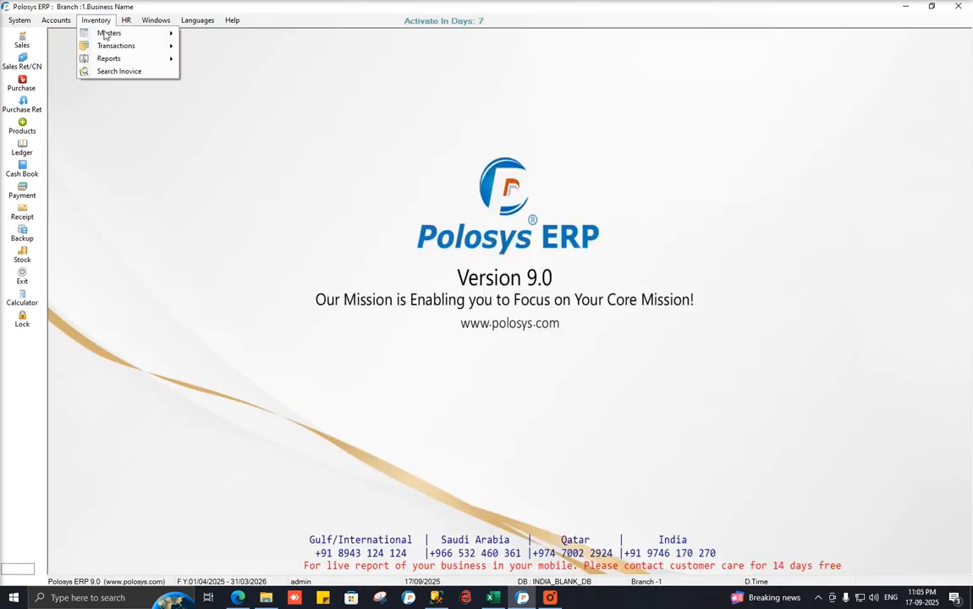
mouse_move(108, 33)
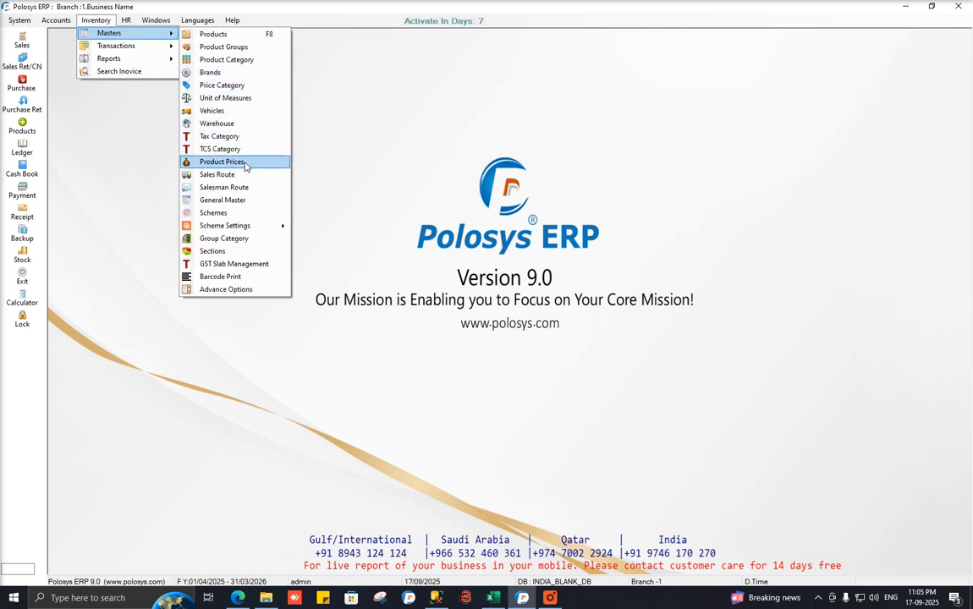
left_click(245, 166)
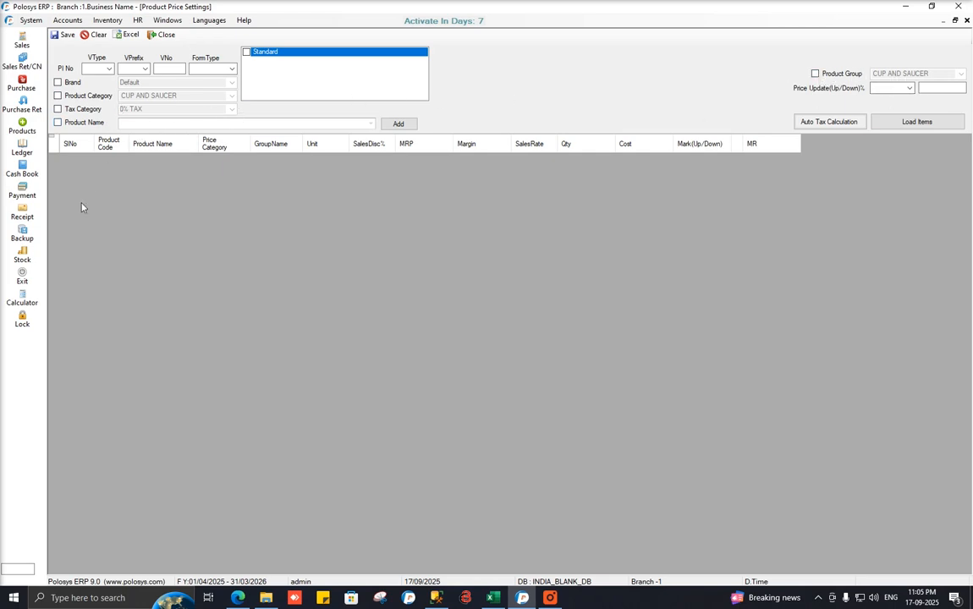
left_click(77, 111)
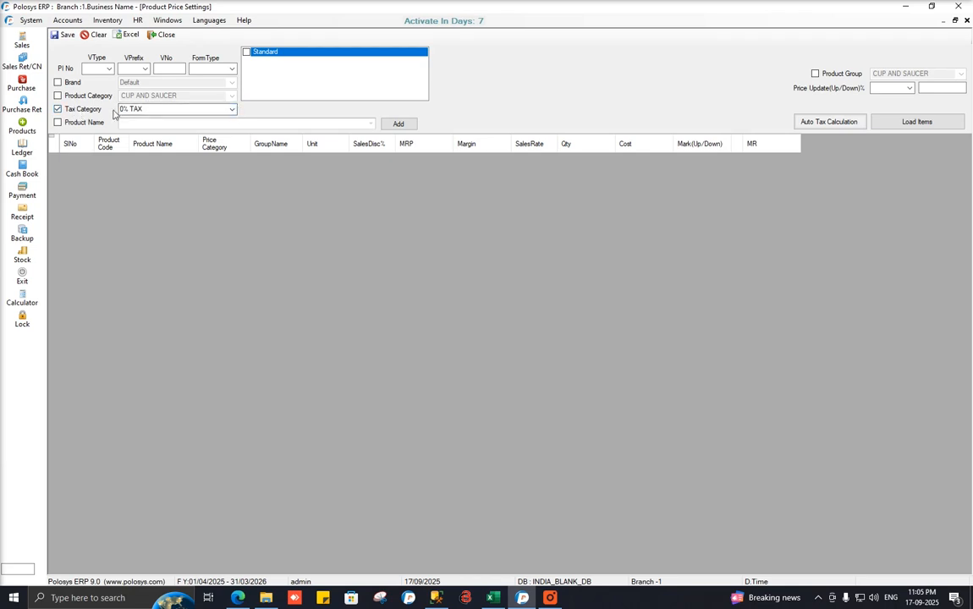
Filter by the 5% TAX category, include Standard prices, and load the chocolate items.
left_click(232, 110)
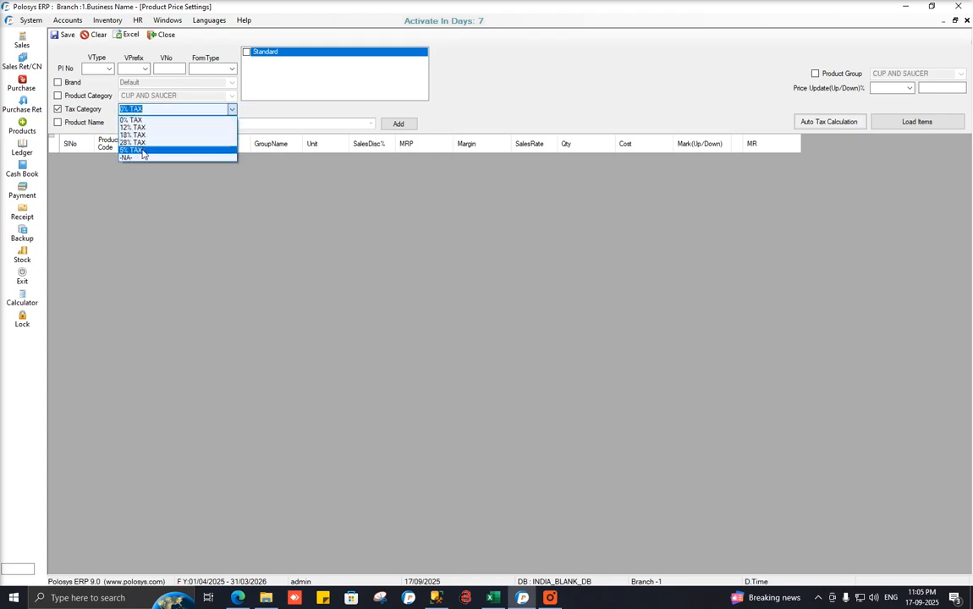
left_click(132, 146)
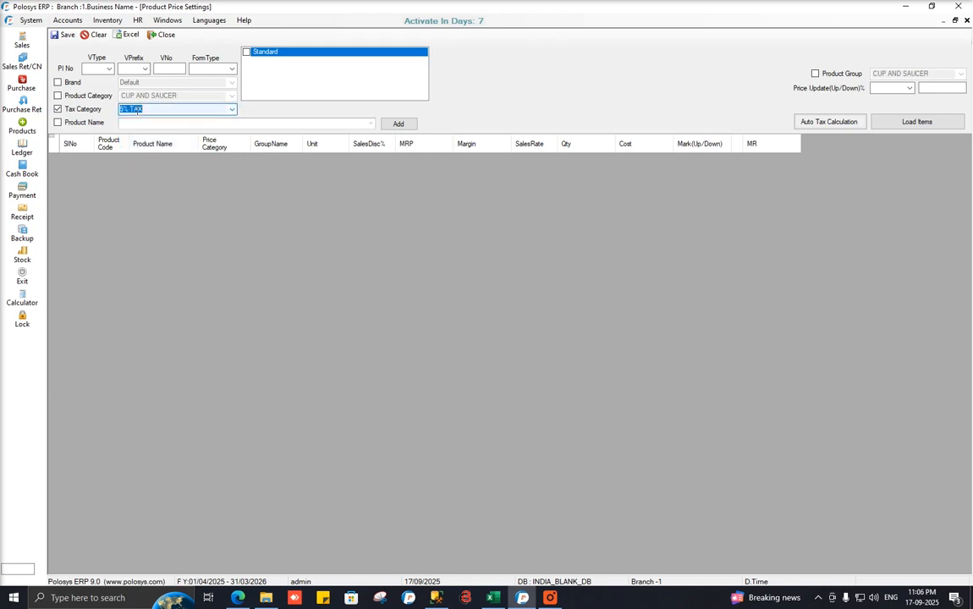
left_click(246, 53)
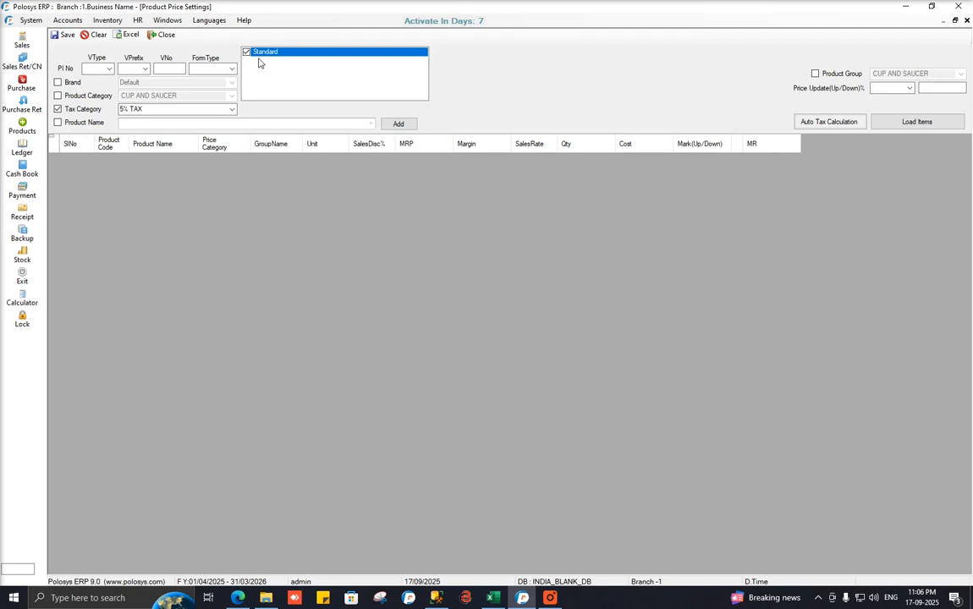
left_click(920, 123)
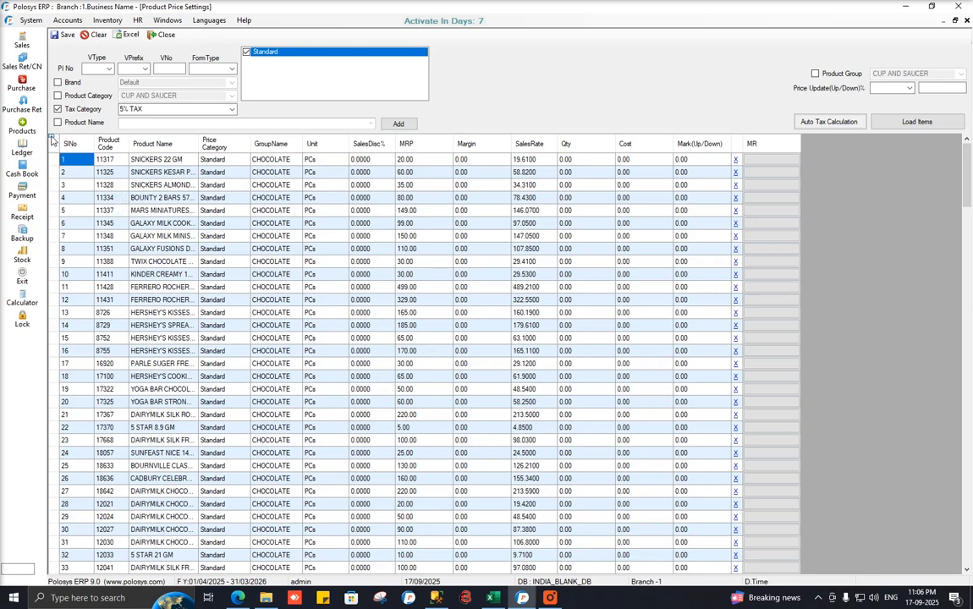
Close Product Price Settings and reopen it from the Inventory menu.
left_click(52, 140)
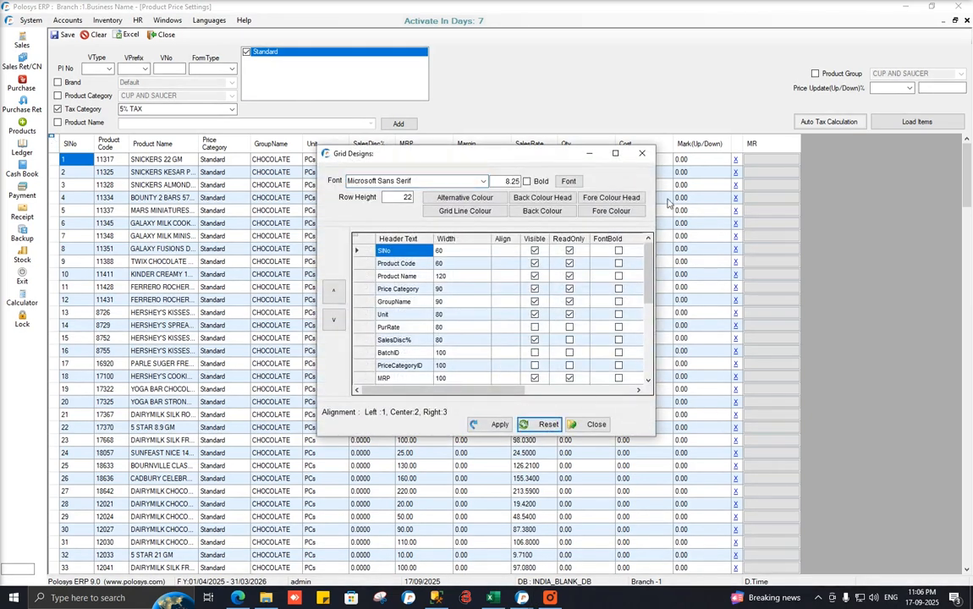
left_click(641, 153)
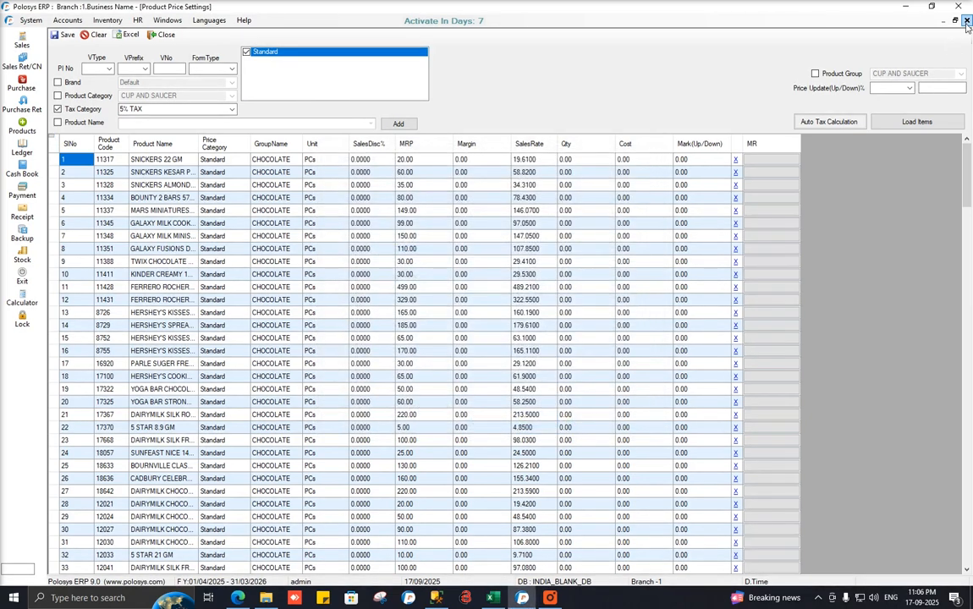
left_click(968, 19)
left_click(98, 22)
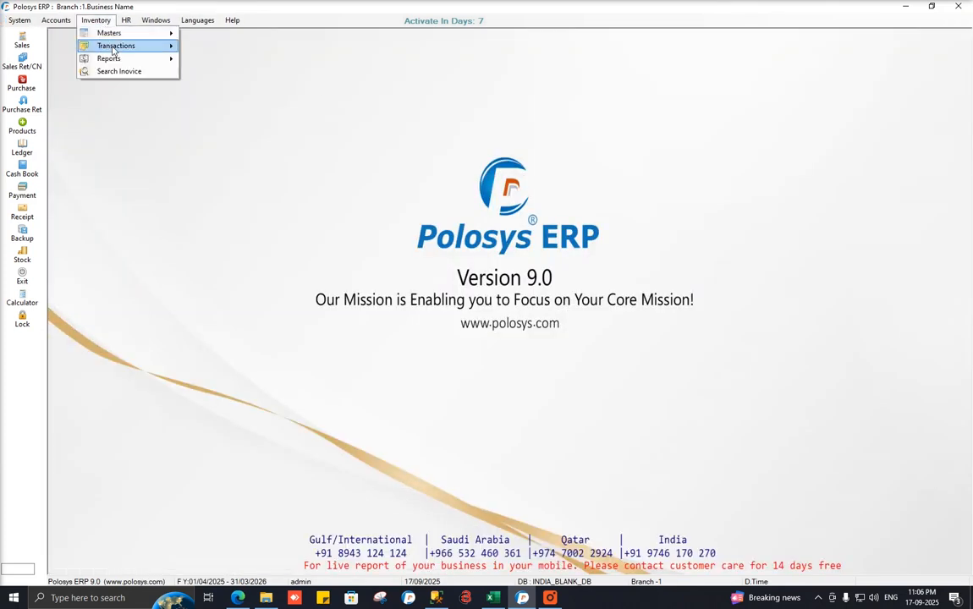
mouse_move(110, 34)
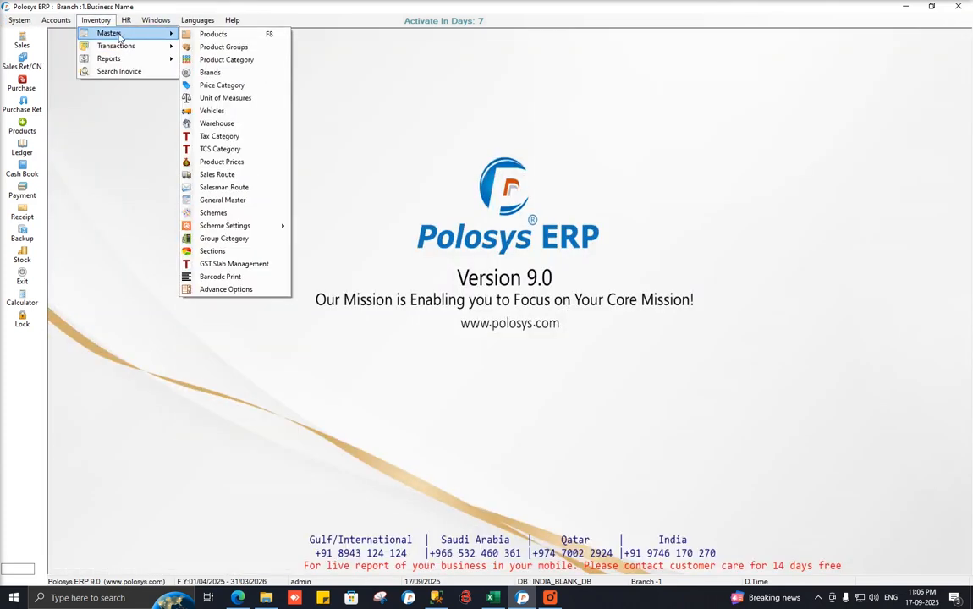
left_click(222, 162)
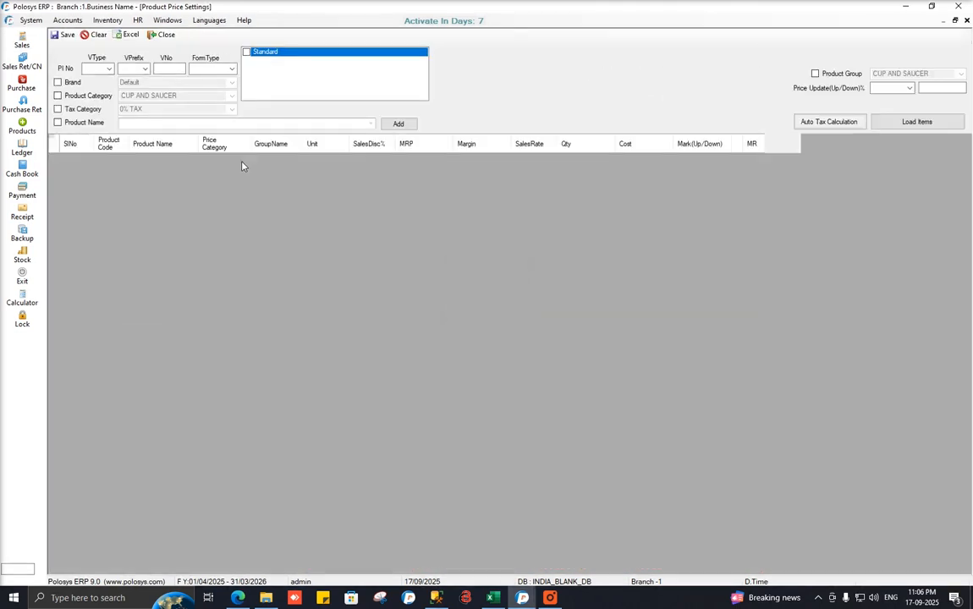
Make the SalesRateOld and TaxCategory columns visible in Grid Designs and apply.
left_click(52, 142)
scroll(472, 310, "down", 3)
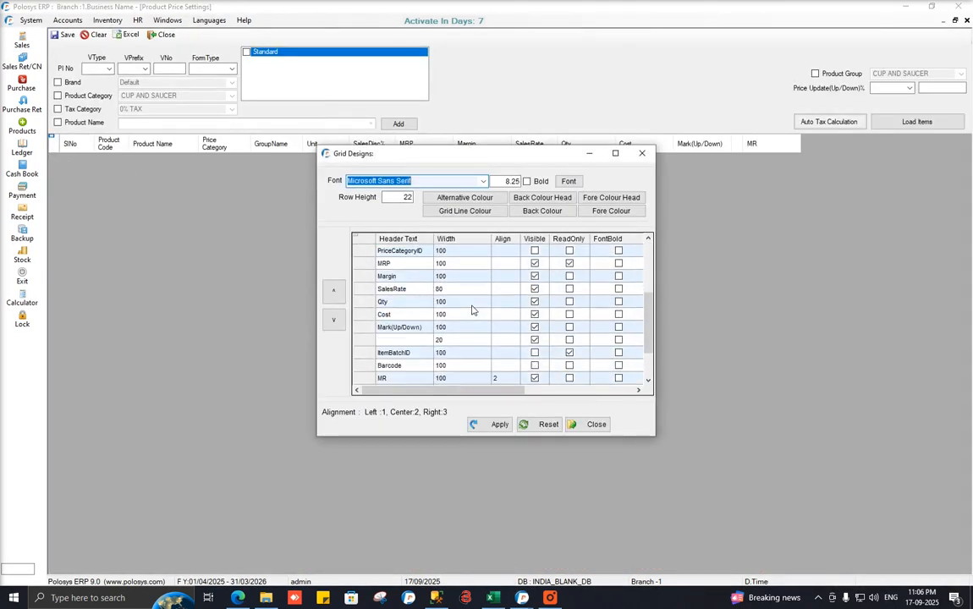
scroll(472, 311, "down", 2)
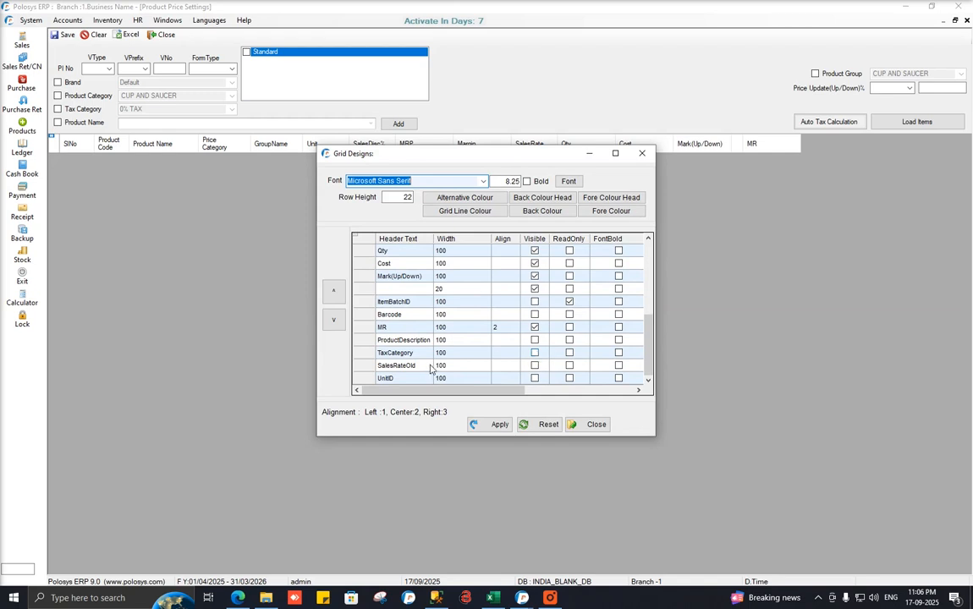
left_click(534, 366)
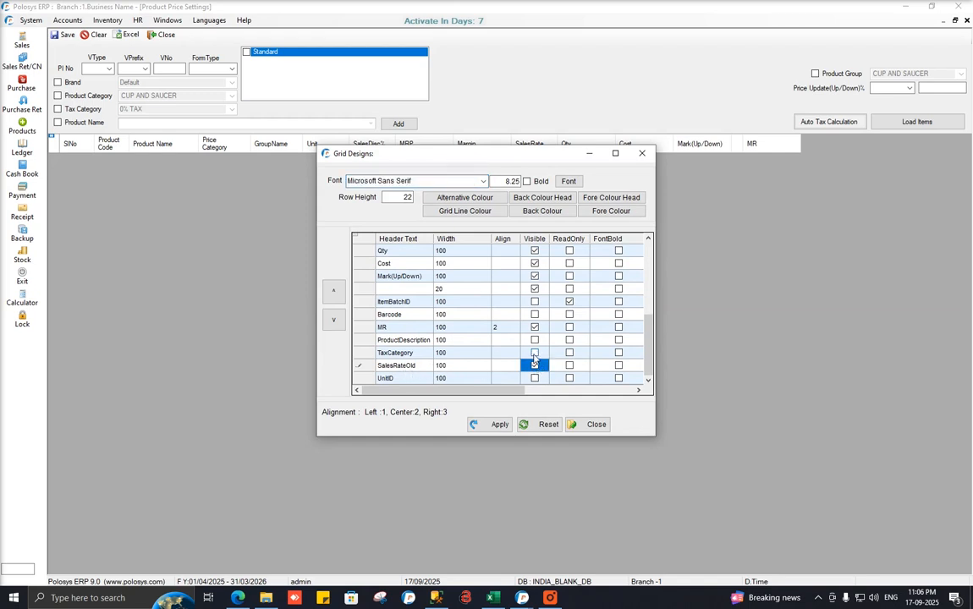
left_click(534, 353)
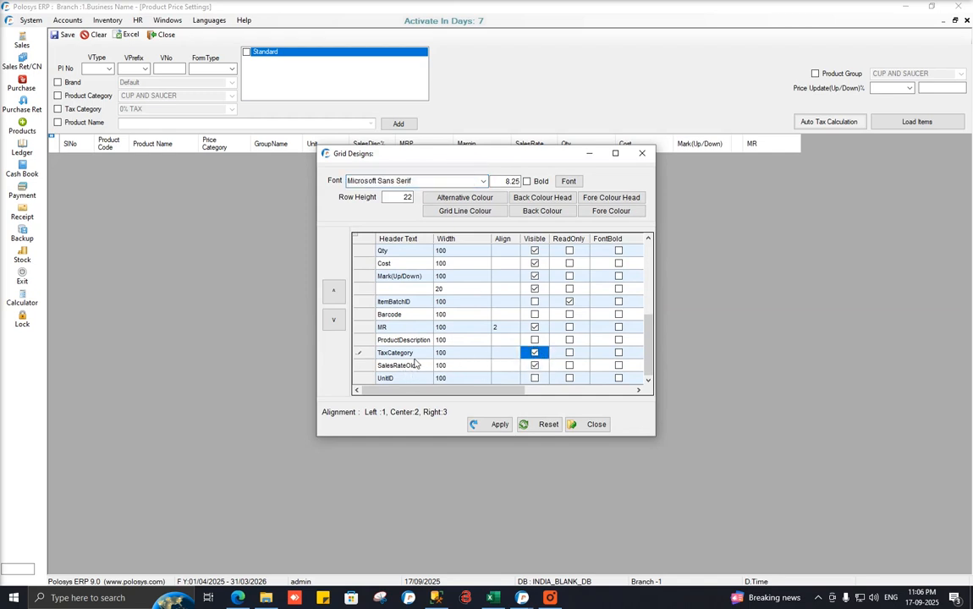
left_click(497, 424)
left_click(592, 424)
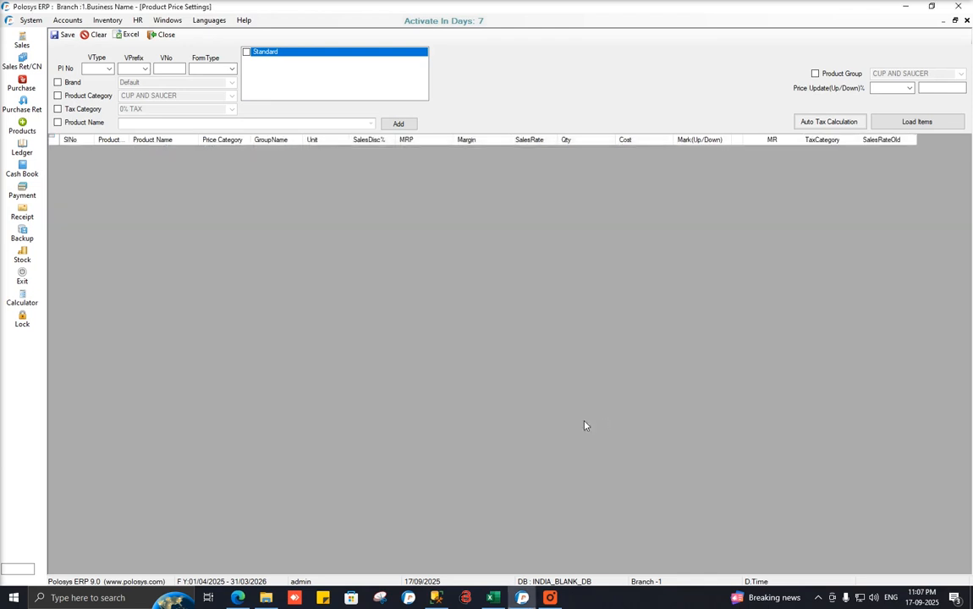
Reload Standard prices for the 5% TAX category and scroll through the chocolate products.
left_click(77, 108)
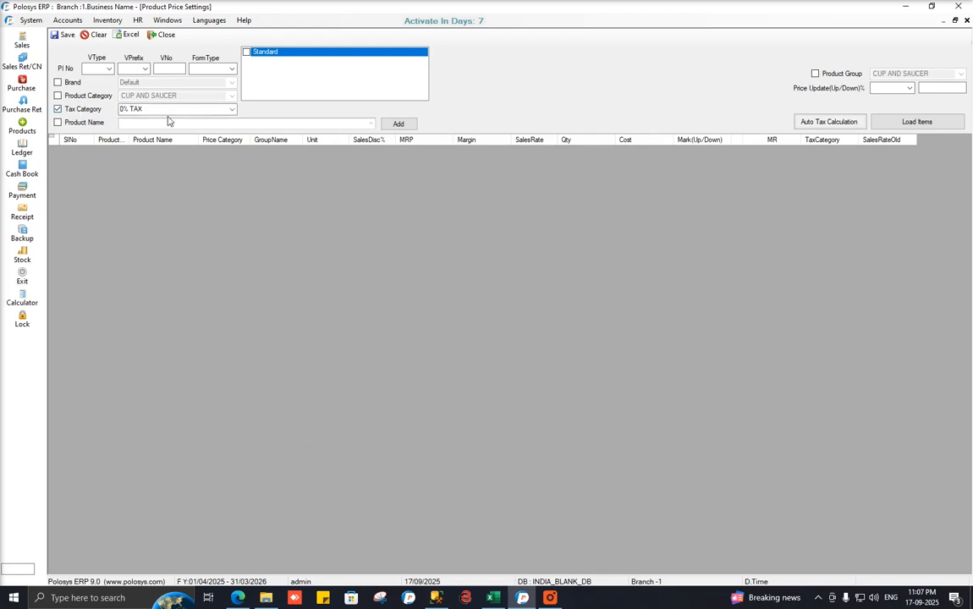
left_click(231, 109)
left_click(142, 150)
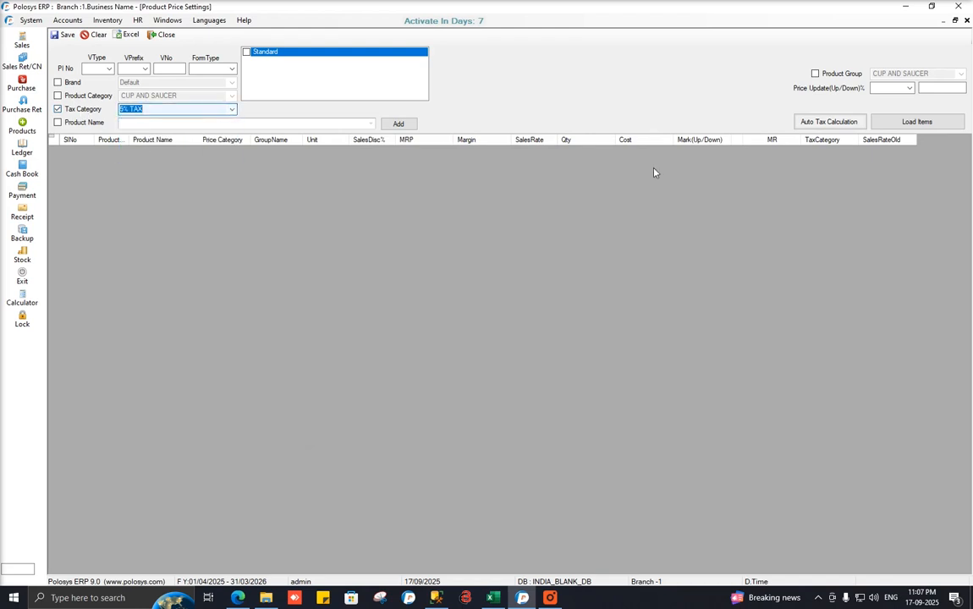
left_click(247, 53)
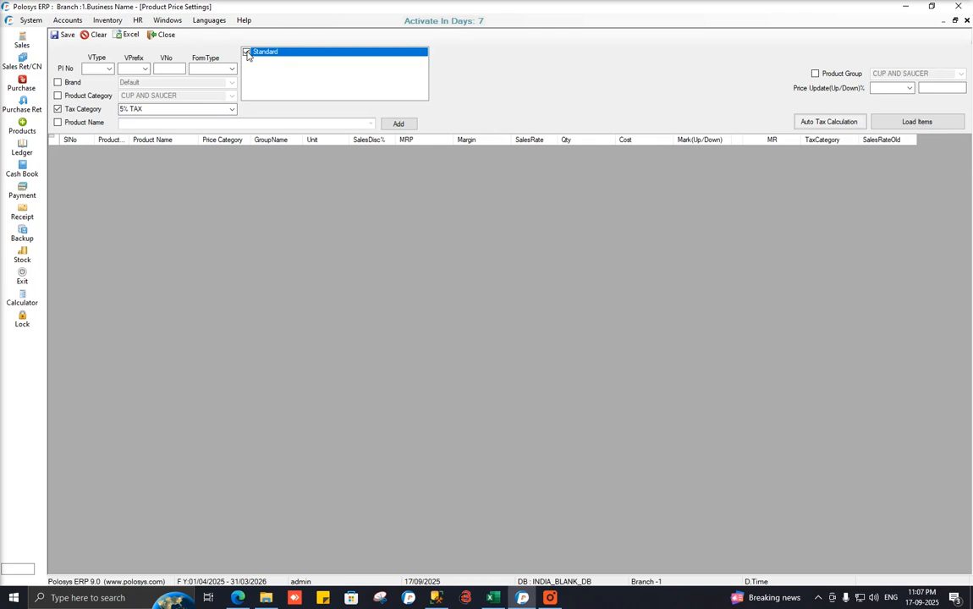
left_click(919, 123)
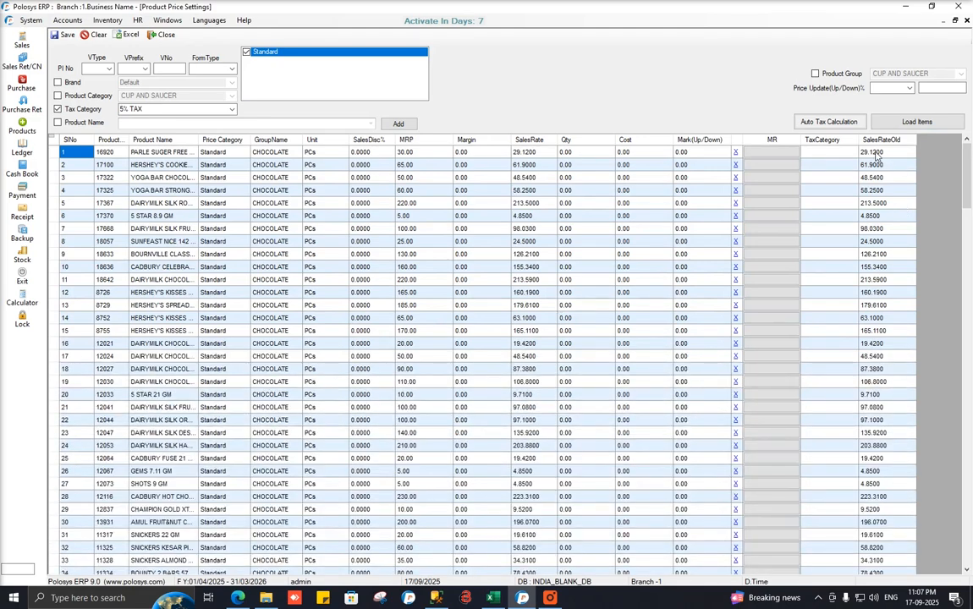
scroll(870, 190, "down", 1)
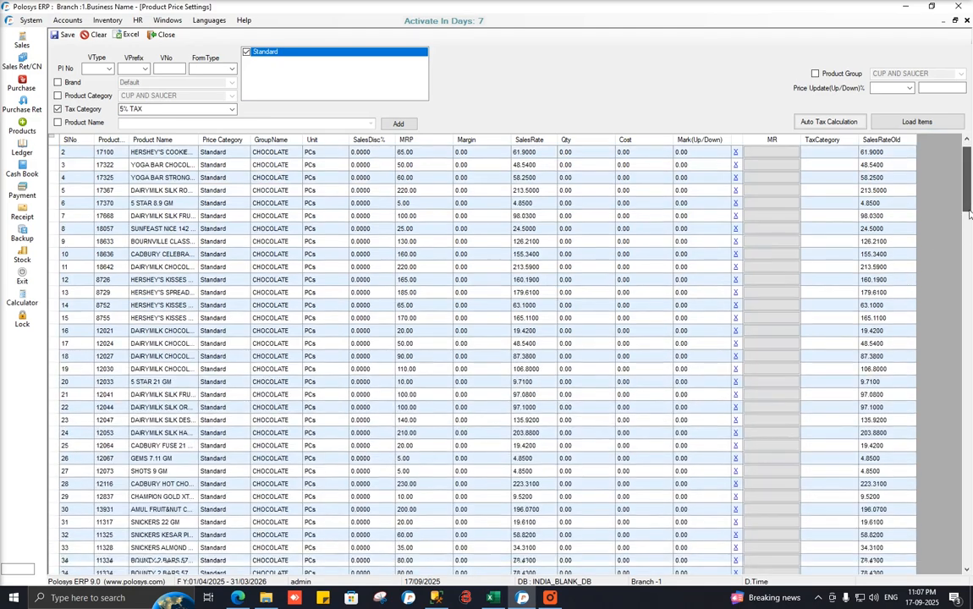
scroll(964, 264, "down", 20)
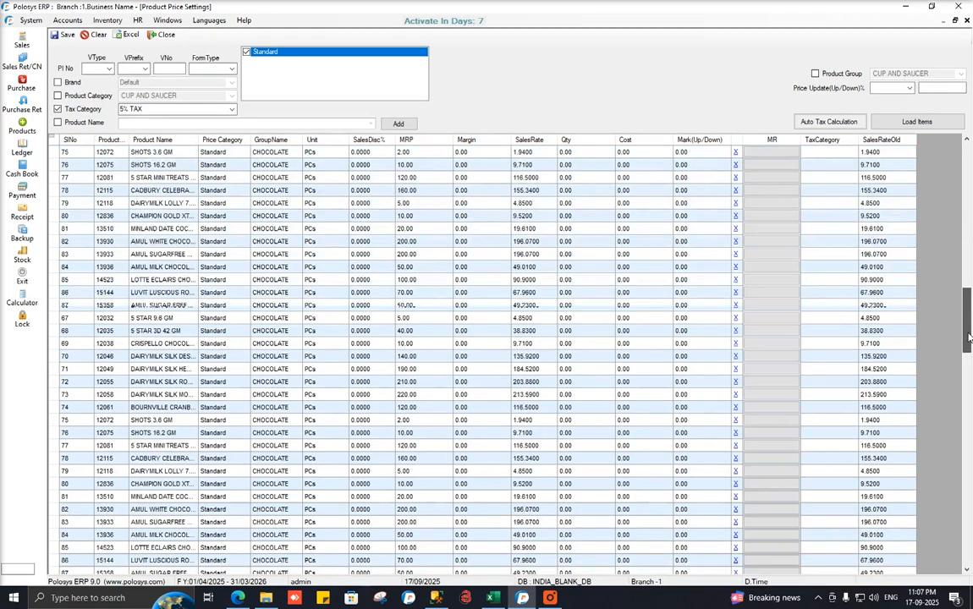
left_click_drag(969, 384, 968, 467)
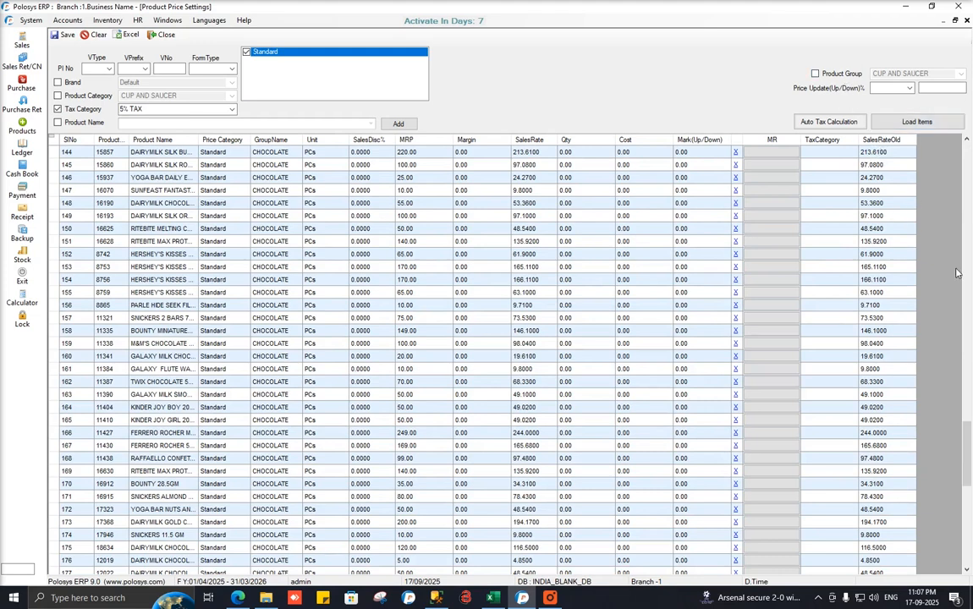
left_click_drag(969, 462, 968, 146)
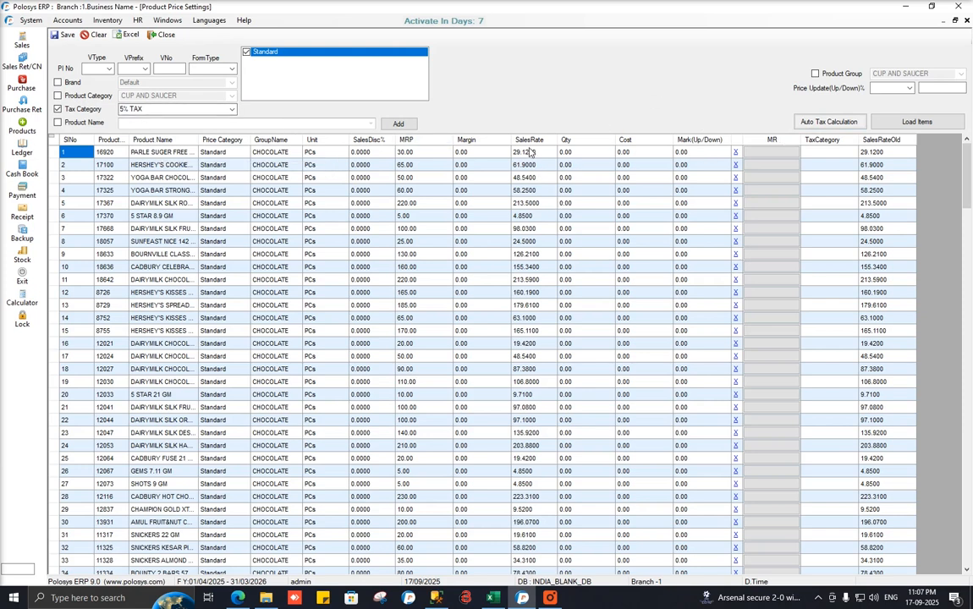
Auto-calculate 5% tax sales rates, set row 13 to 18.00, and remove products 12053 and 12047.
left_click(828, 123)
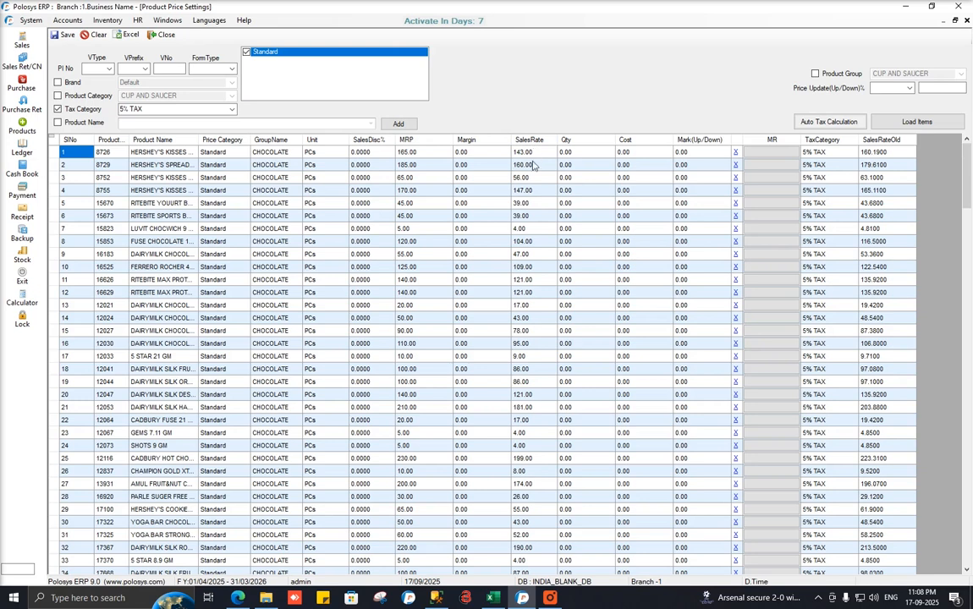
left_click_drag(972, 191, 970, 151)
left_click(537, 304)
type("18")
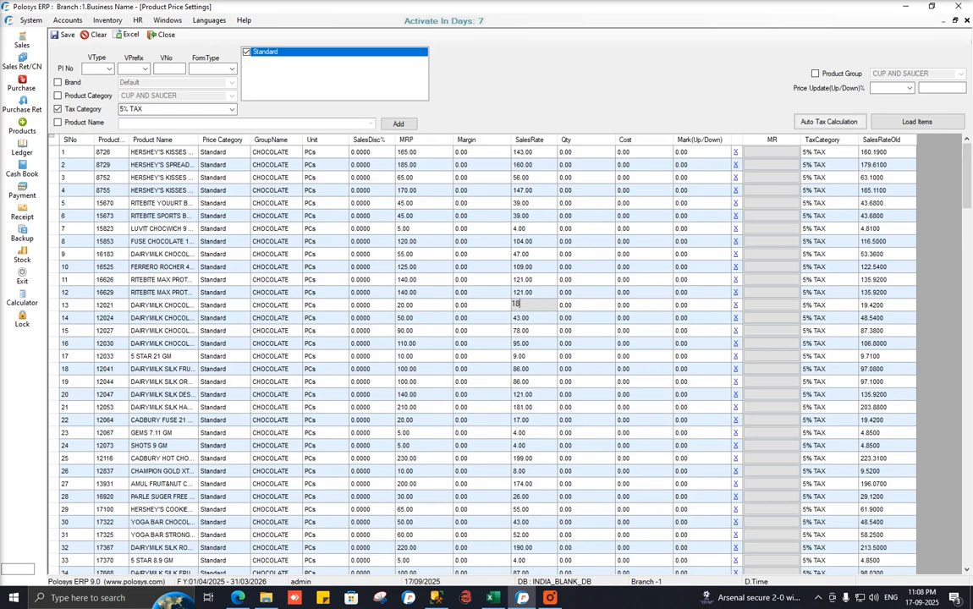
key("Tab")
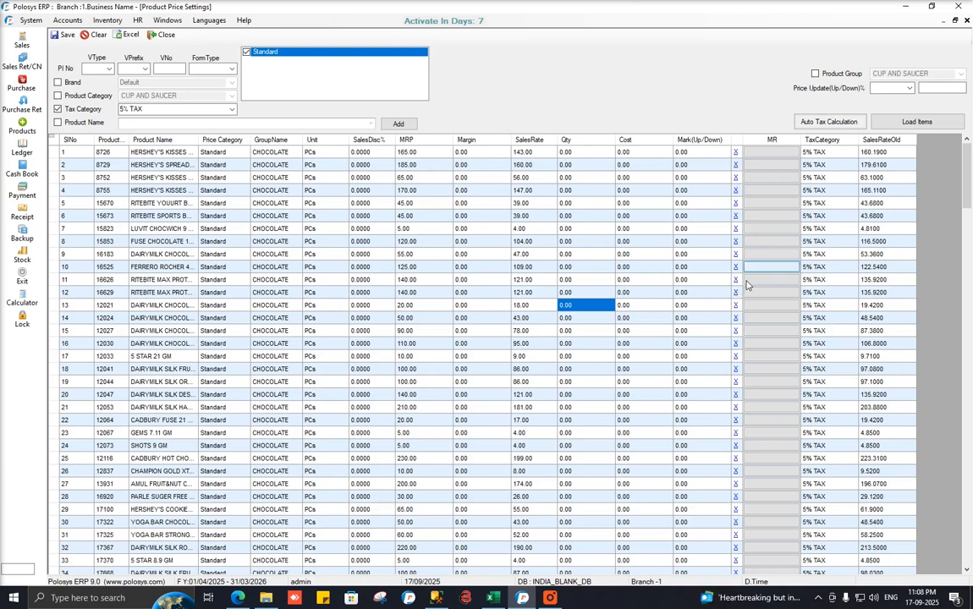
left_click(737, 409)
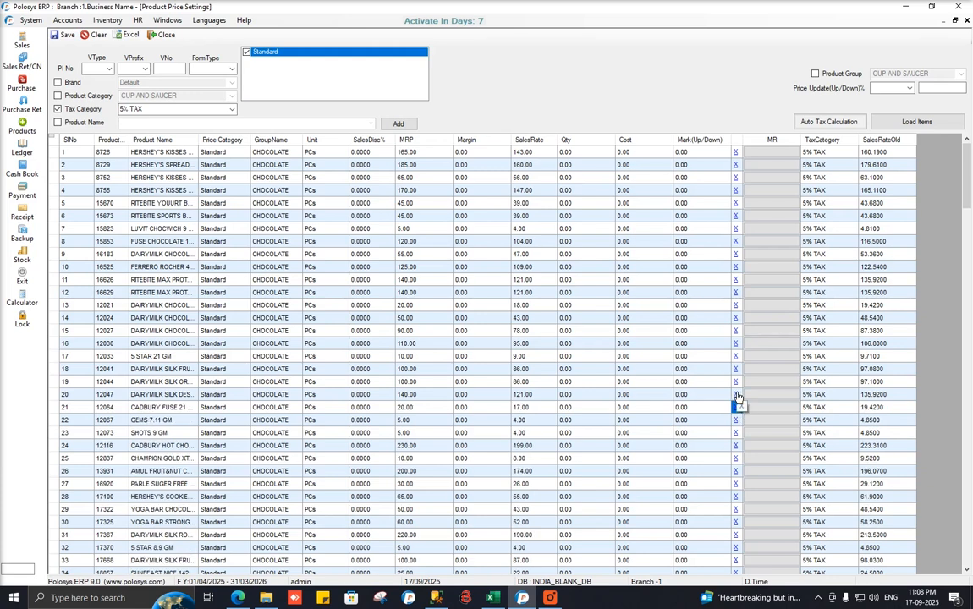
left_click(737, 396)
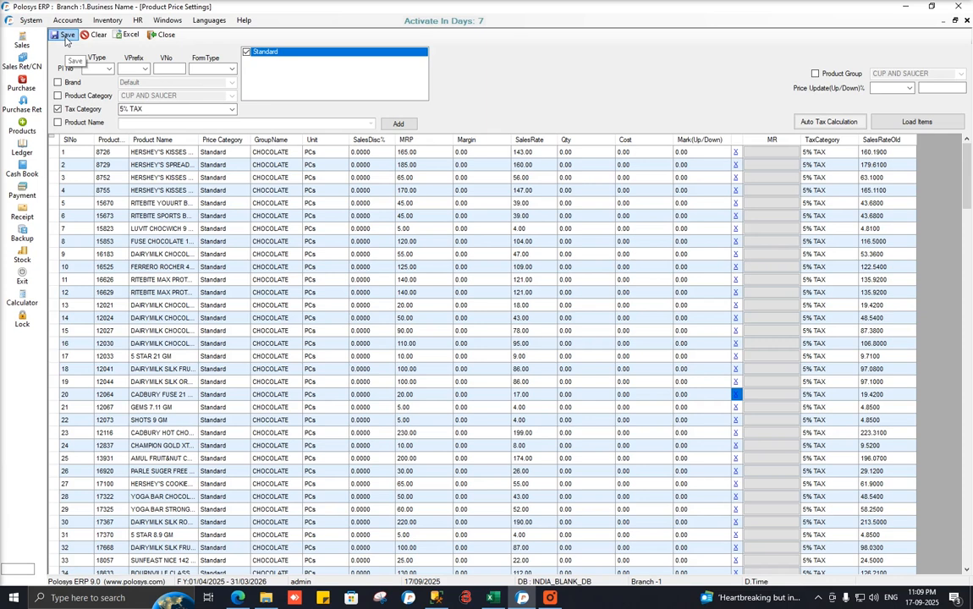
Save the price grid and answer Yes to the Sales Rate Updated prompt.
left_click(66, 35)
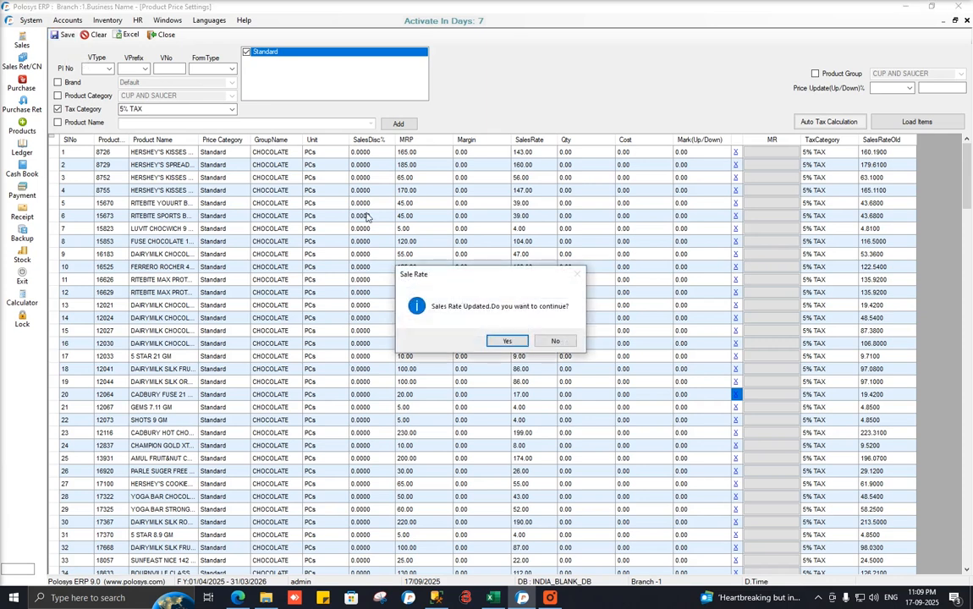
left_click(505, 341)
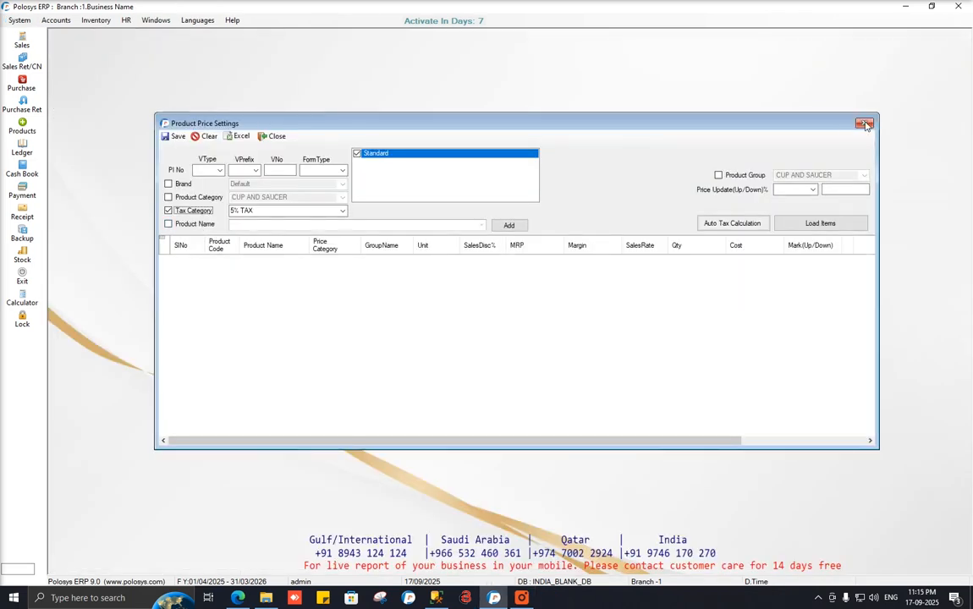
left_click(22, 38)
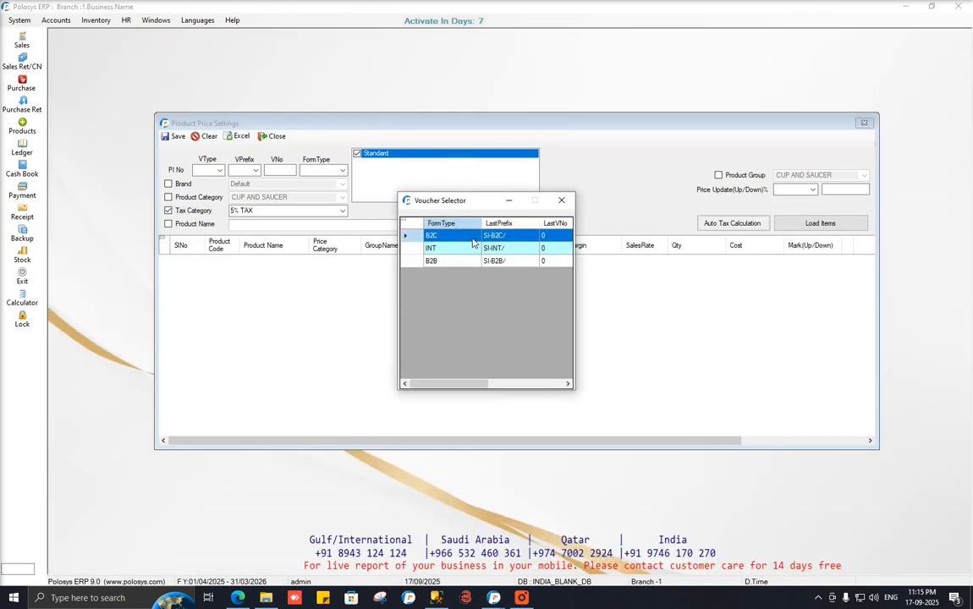
double_click(473, 240)
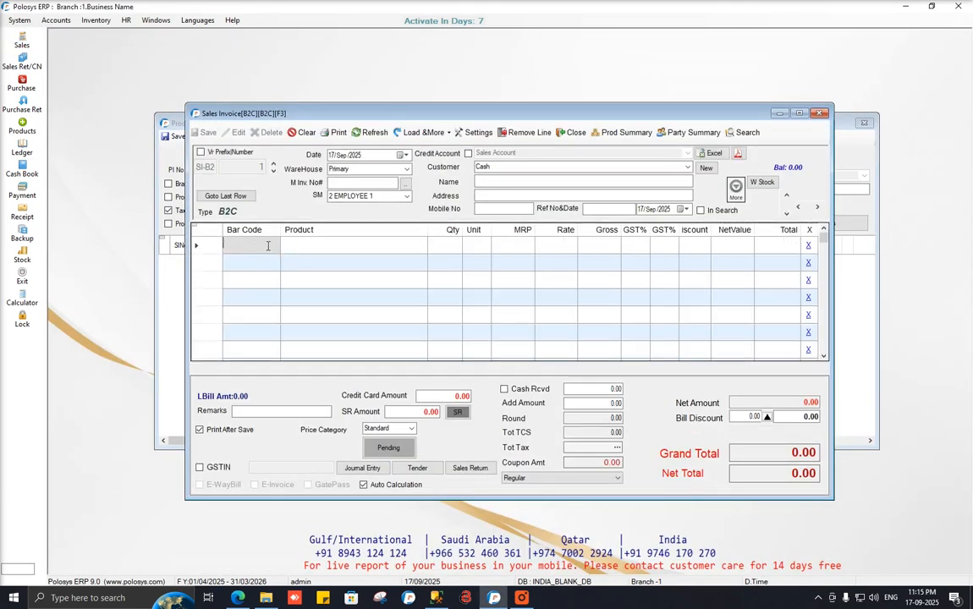
key("Return")
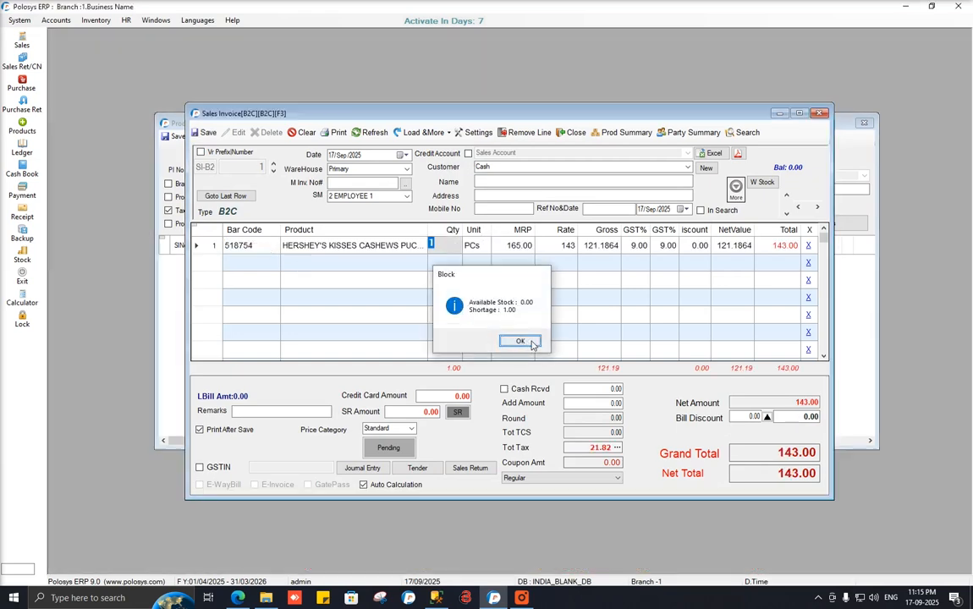
left_click(520, 340)
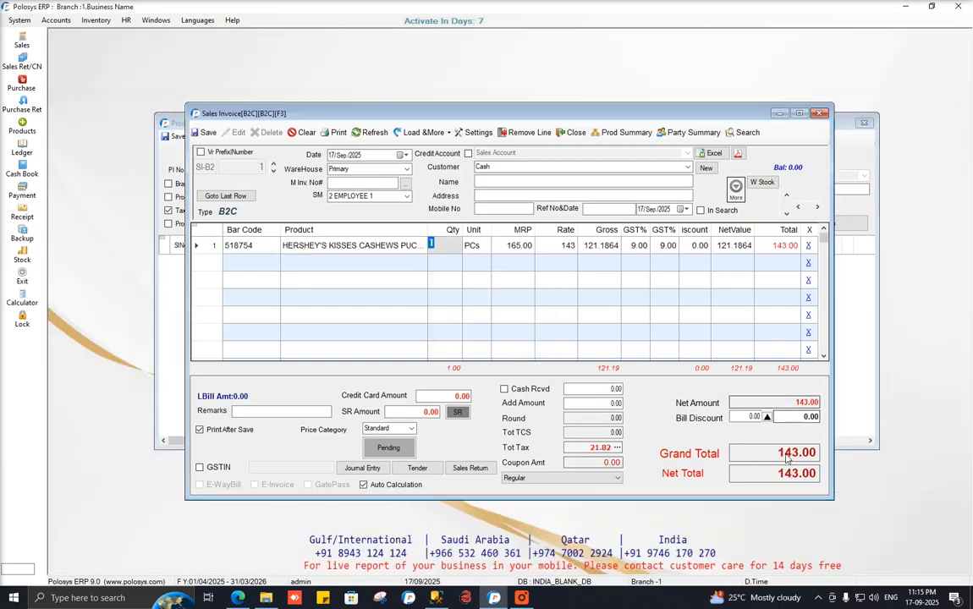
left_click(819, 117)
left_click(469, 342)
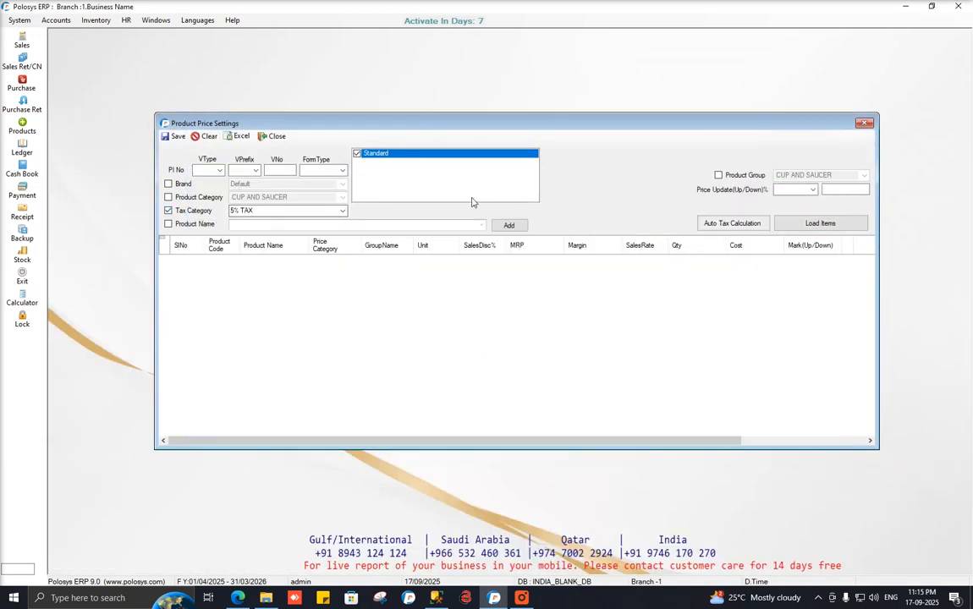
Reload the 5% TAX items after a trial recalculation and clear, showing saved rates 143.0000 and 160.0000.
left_click(808, 222)
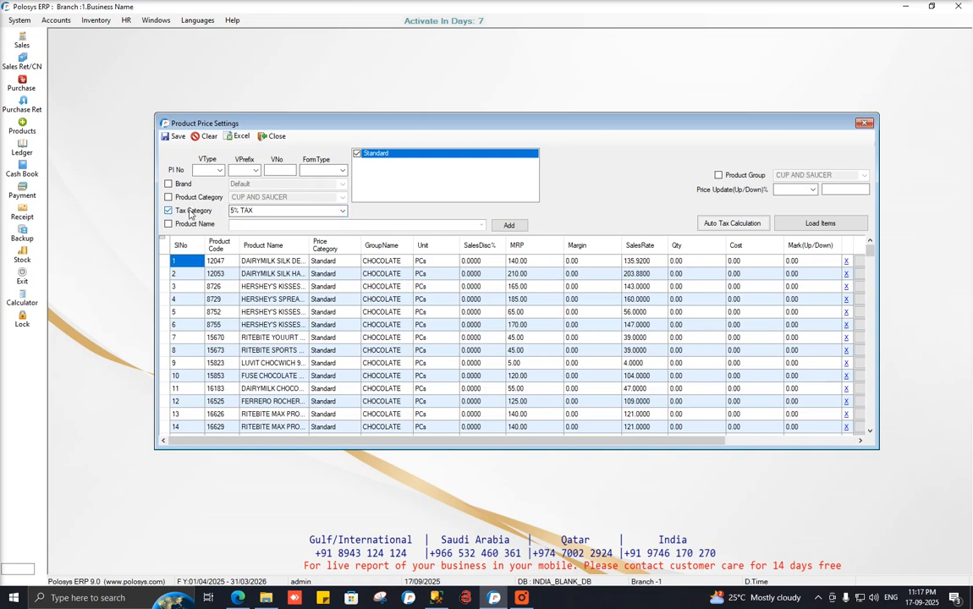
left_click(743, 229)
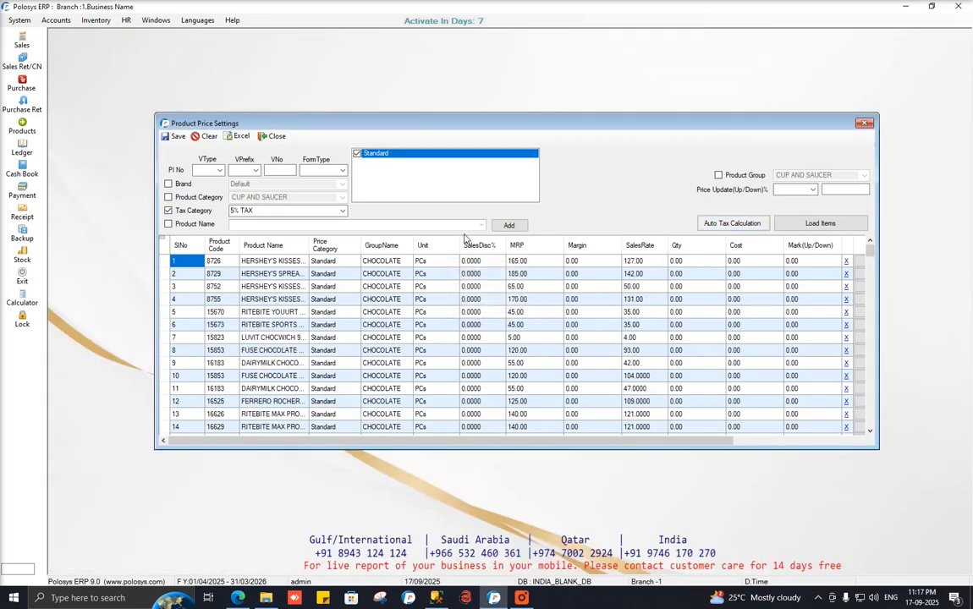
left_click(722, 225)
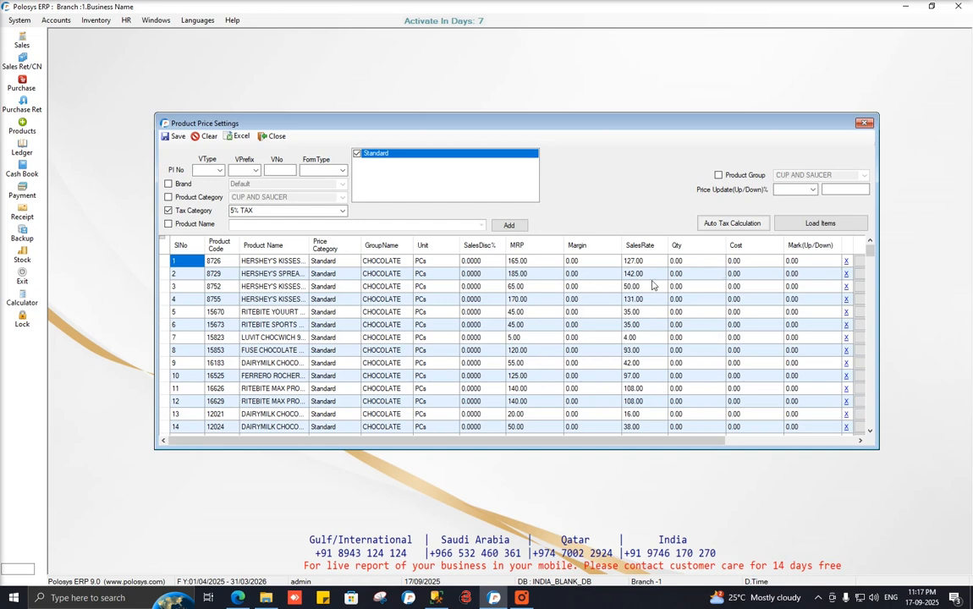
left_click(203, 136)
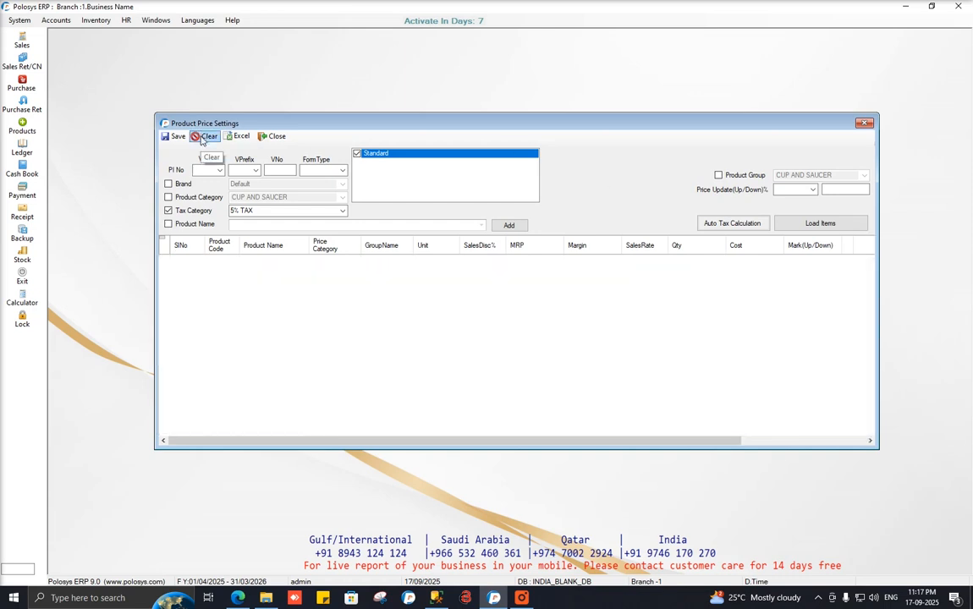
left_click(820, 223)
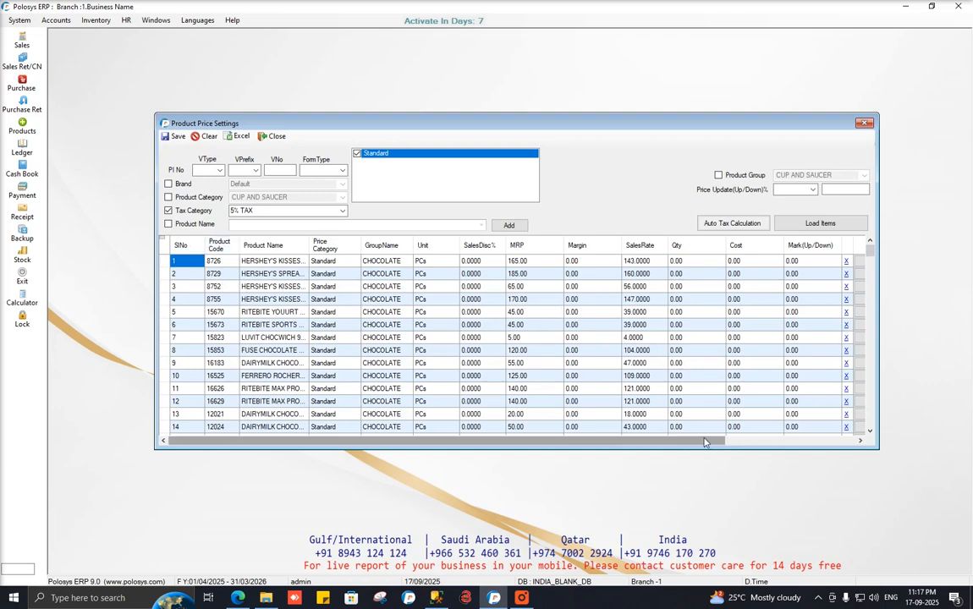
left_click_drag(706, 441, 823, 441)
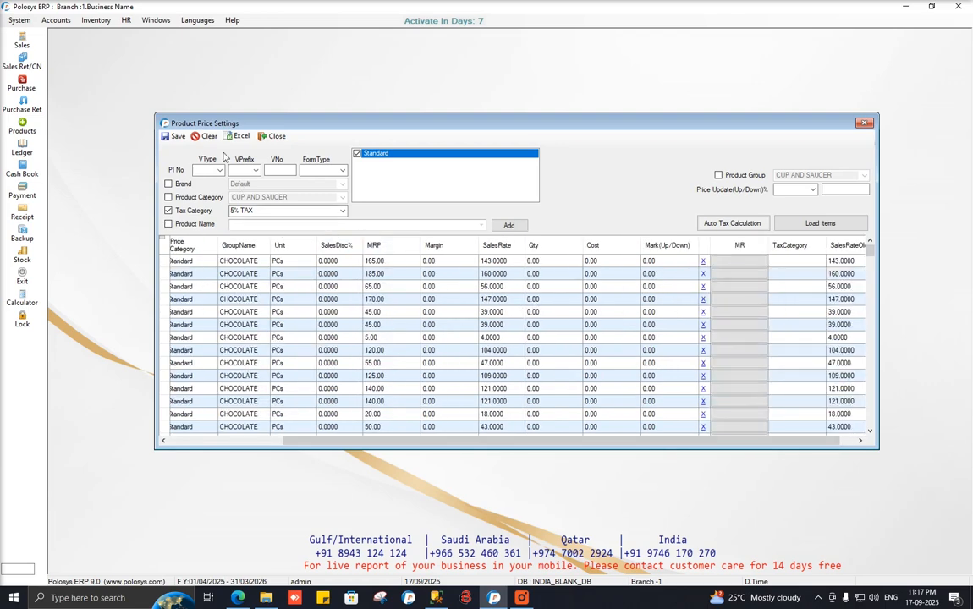